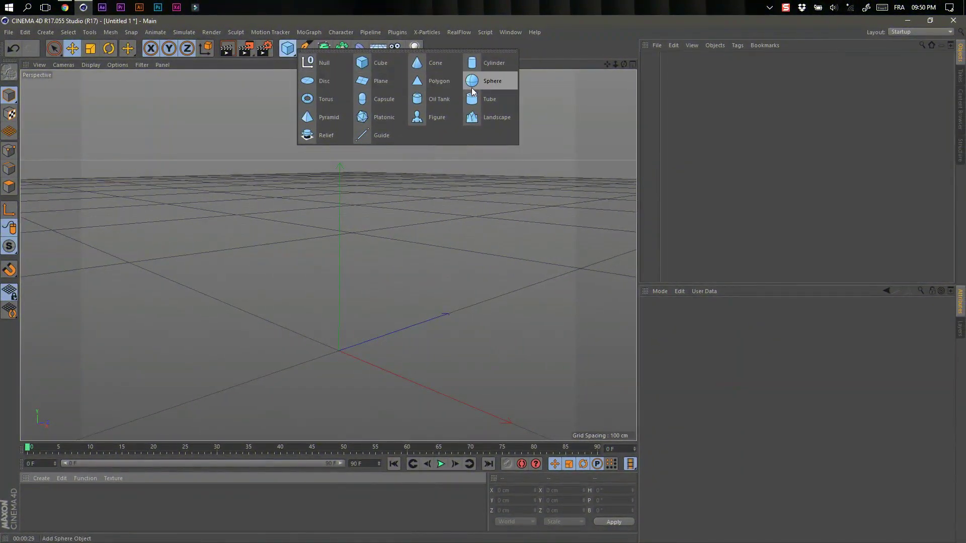
# - Add a sphere, stretch it to Scale Y 1.48 and raise it above the floor
pyautogui.click(473, 90)
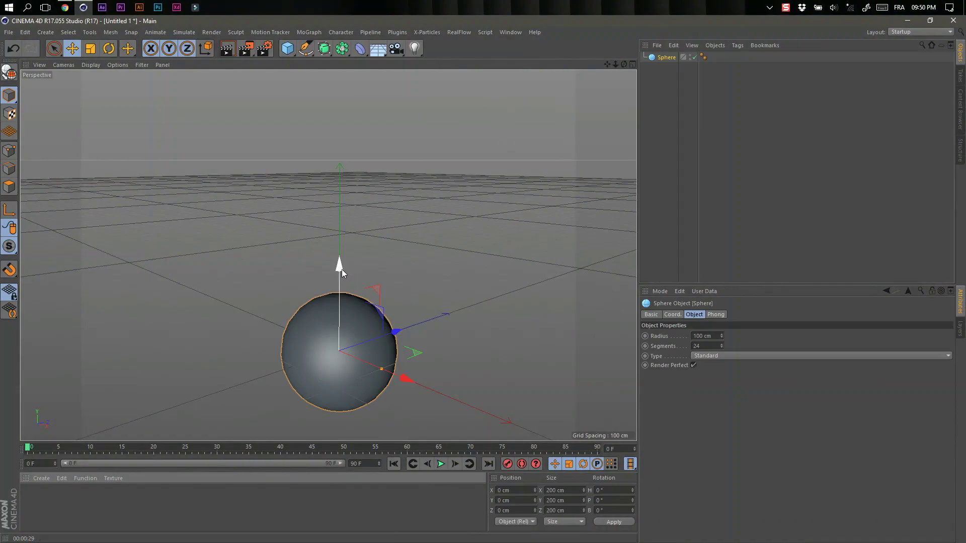
pyautogui.moveTo(339, 266); pyautogui.dragTo(353, 183)
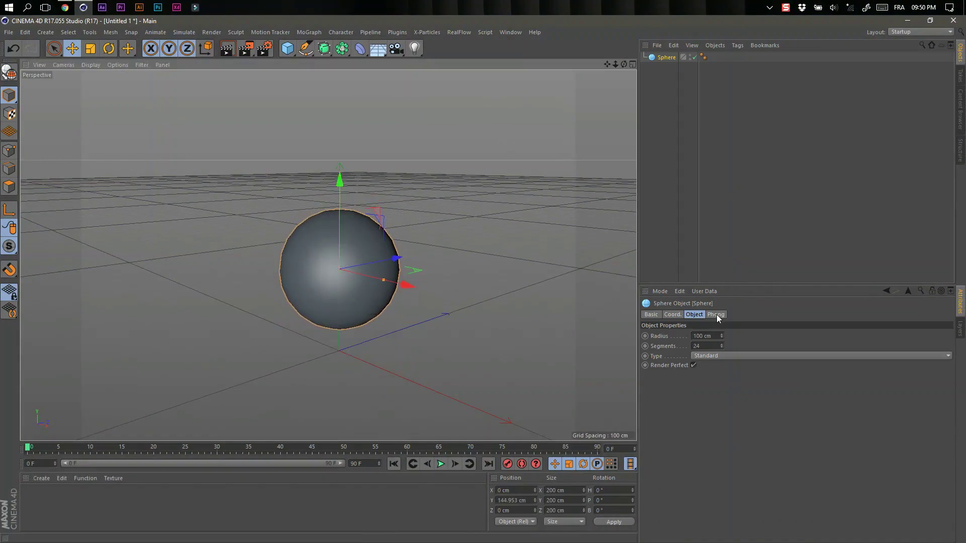
pyautogui.click(677, 314)
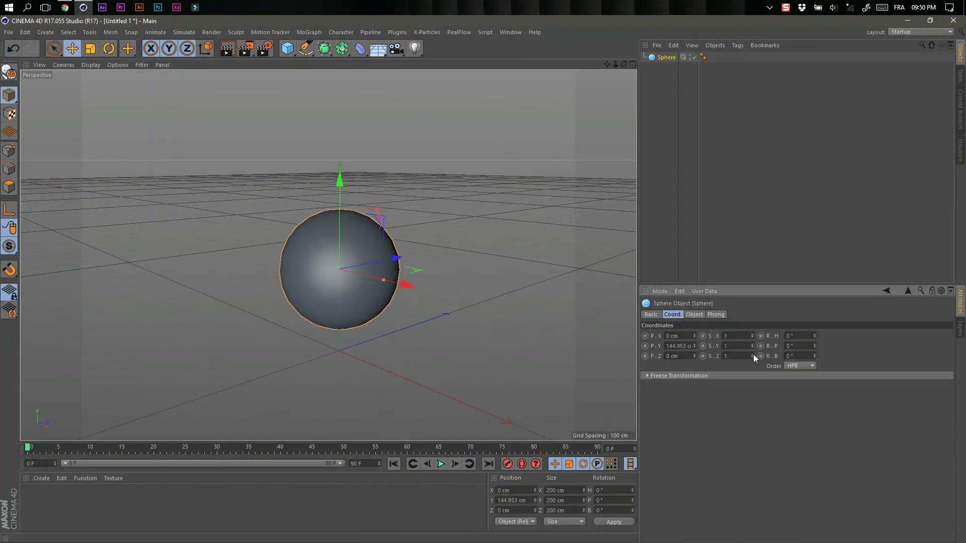
pyautogui.moveTo(752, 345); pyautogui.dragTo(752, 322)
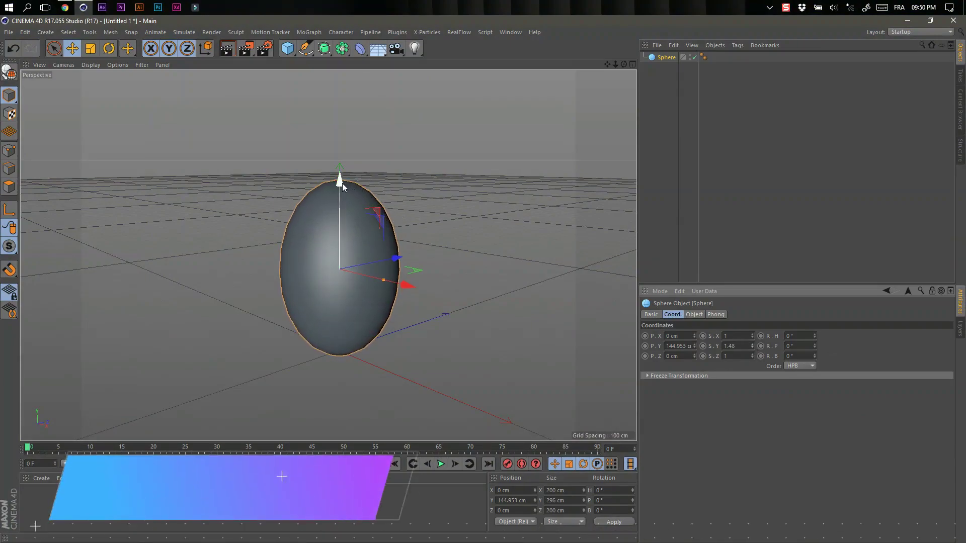
pyautogui.moveTo(342, 183); pyautogui.dragTo(352, 137)
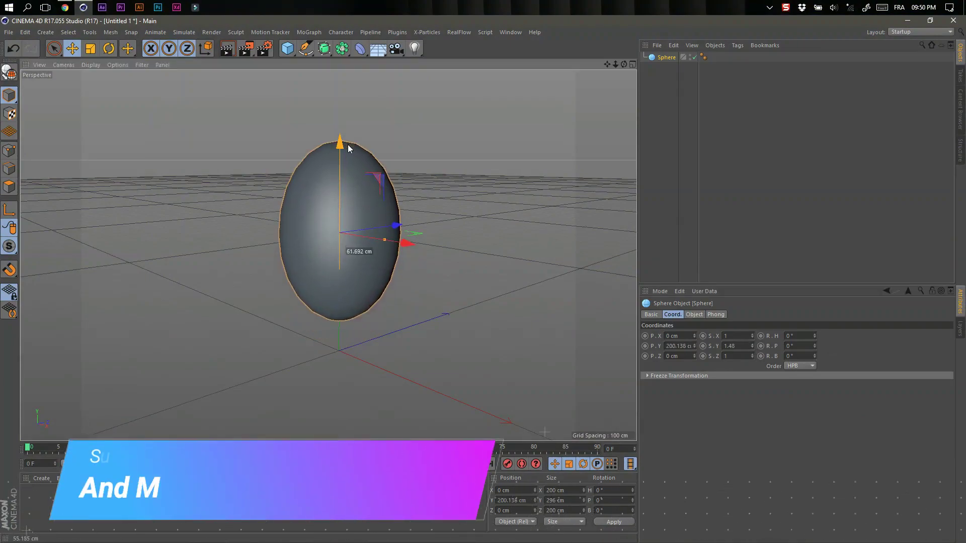
# - Remove the sphere's Phong tag for faceted shading, set 40 segments, and make it editable
pyautogui.click(703, 57)
pyautogui.press('Delete')
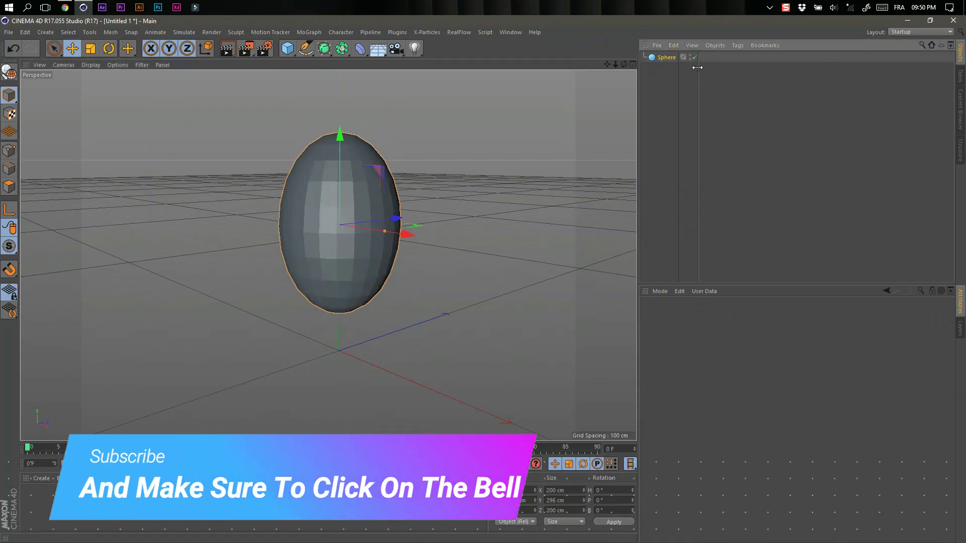
pyautogui.click(664, 60)
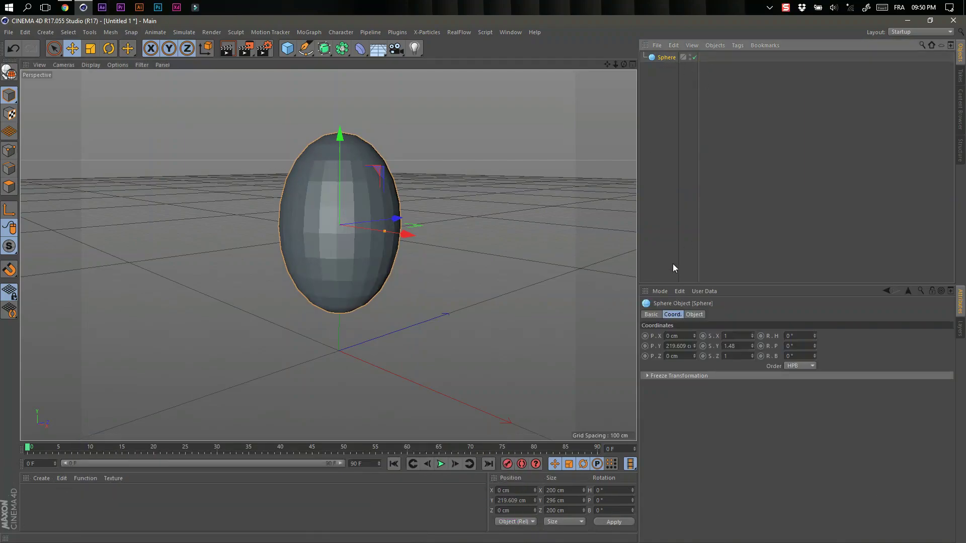
pyautogui.click(695, 315)
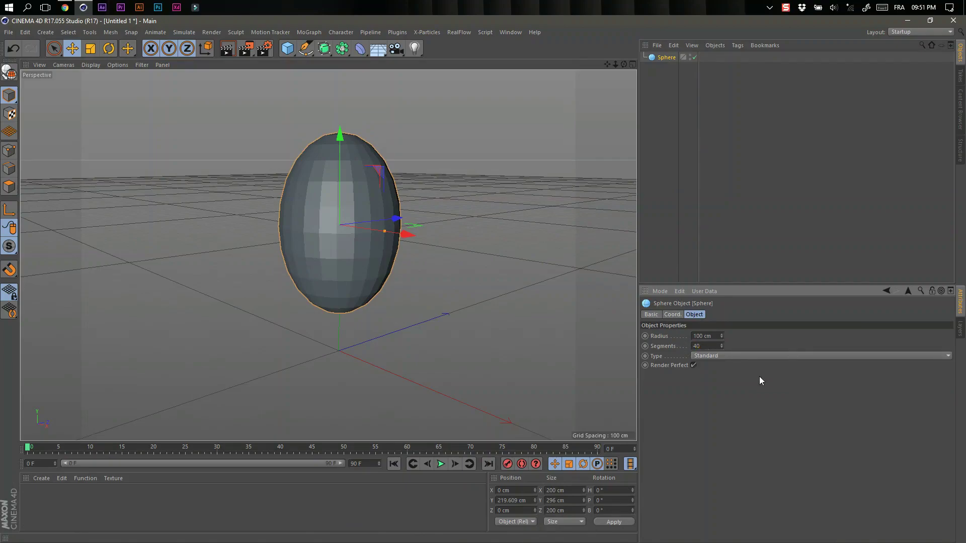
pyautogui.press('c')
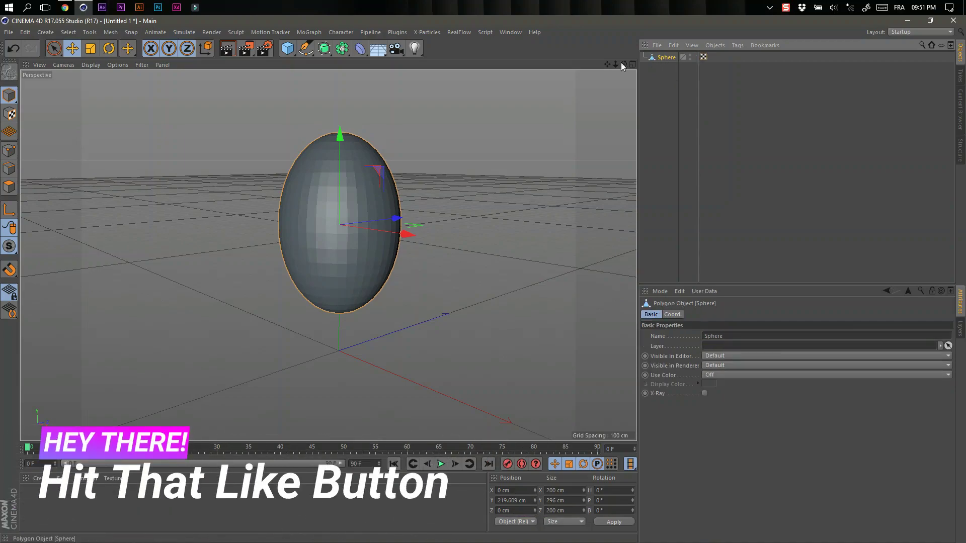
# - Put a Polygon Reduction deformer under the Sphere with reduction strength 60%
pyautogui.click(360, 49)
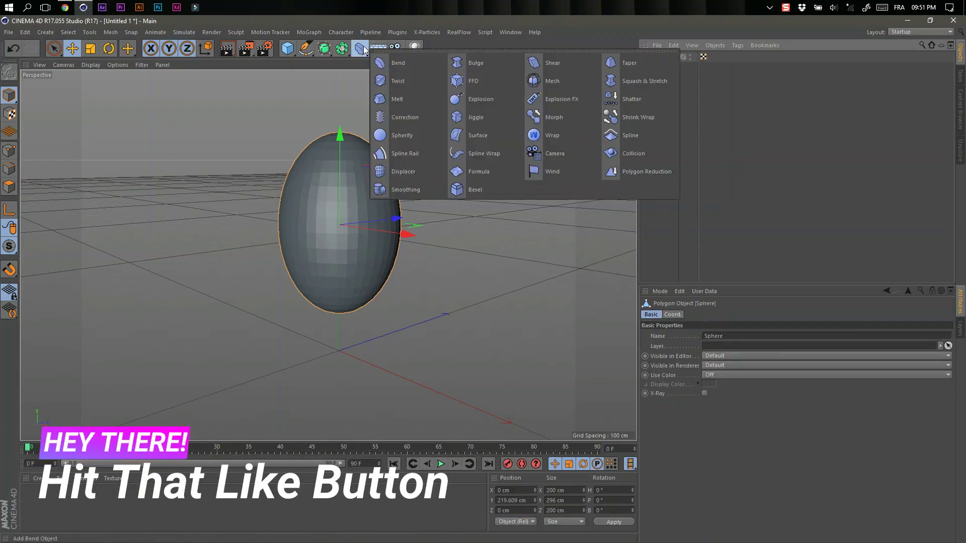
pyautogui.click(614, 173)
pyautogui.moveTo(672, 58); pyautogui.dragTo(669, 69)
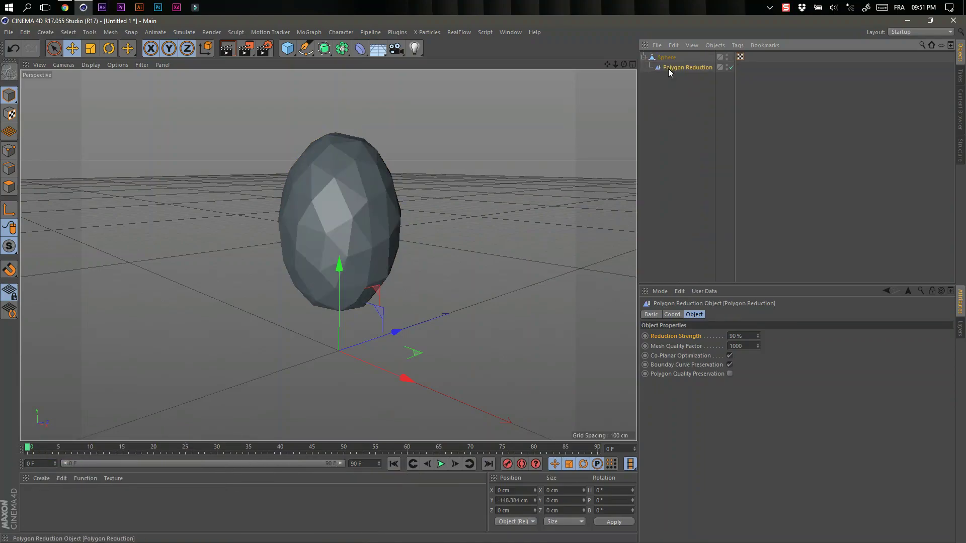
pyautogui.click(737, 336)
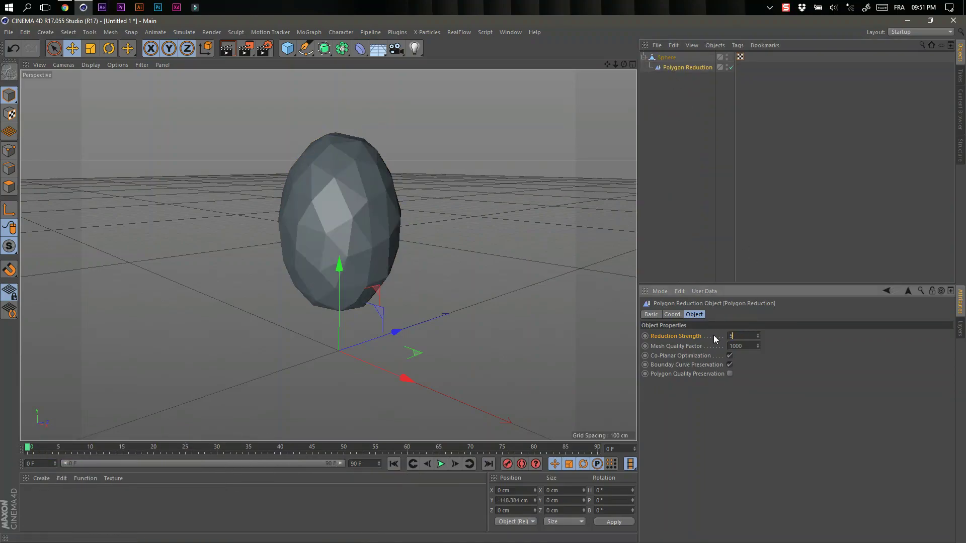
pyautogui.write('0')
pyautogui.press('Return')
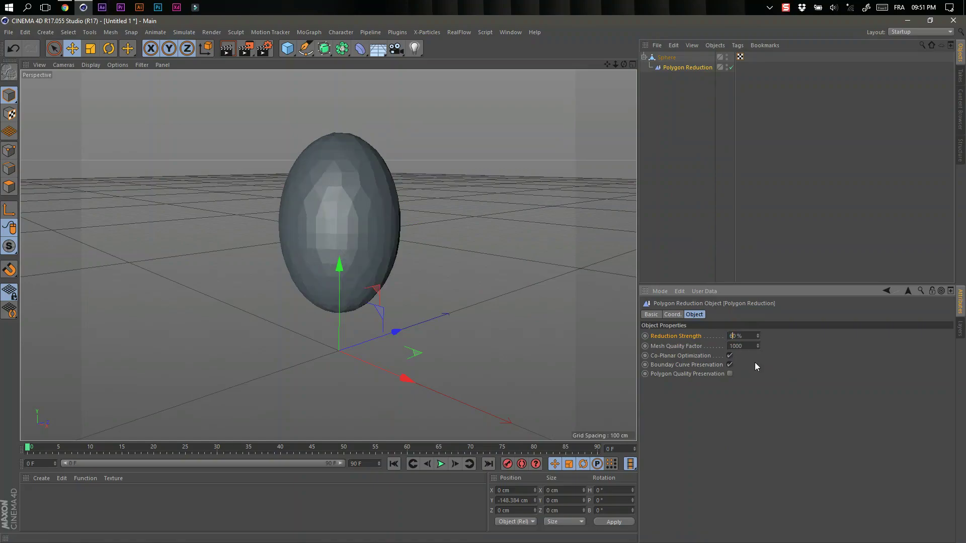
pyautogui.press('Return')
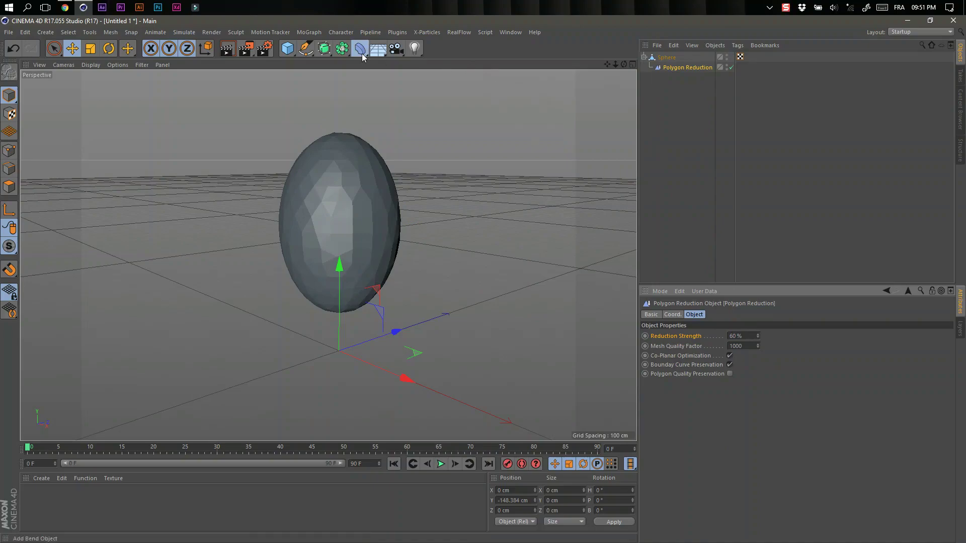
# - Add a Twist deformer under the Sphere, raised to the egg, with a 100° angle
pyautogui.click(360, 49)
pyautogui.click(388, 78)
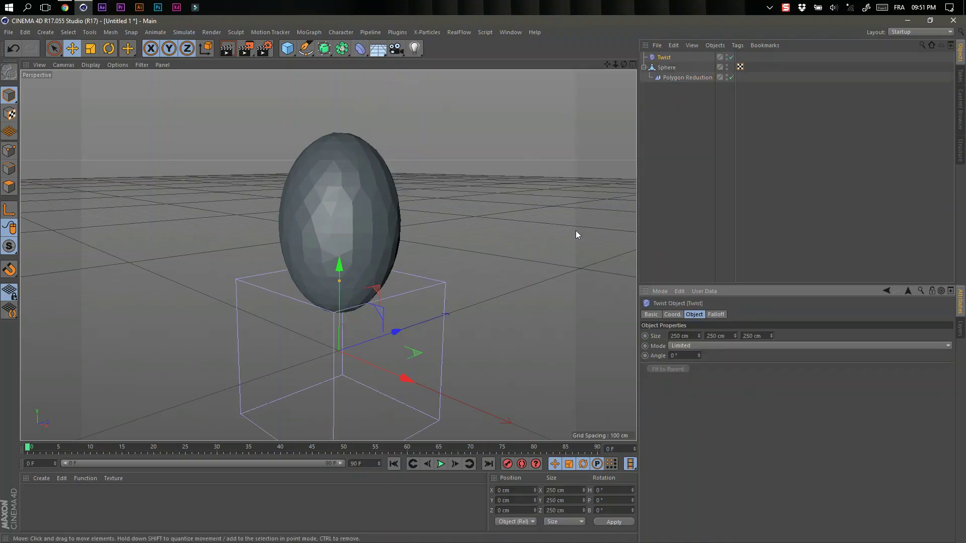
pyautogui.moveTo(339, 267); pyautogui.dragTo(344, 135)
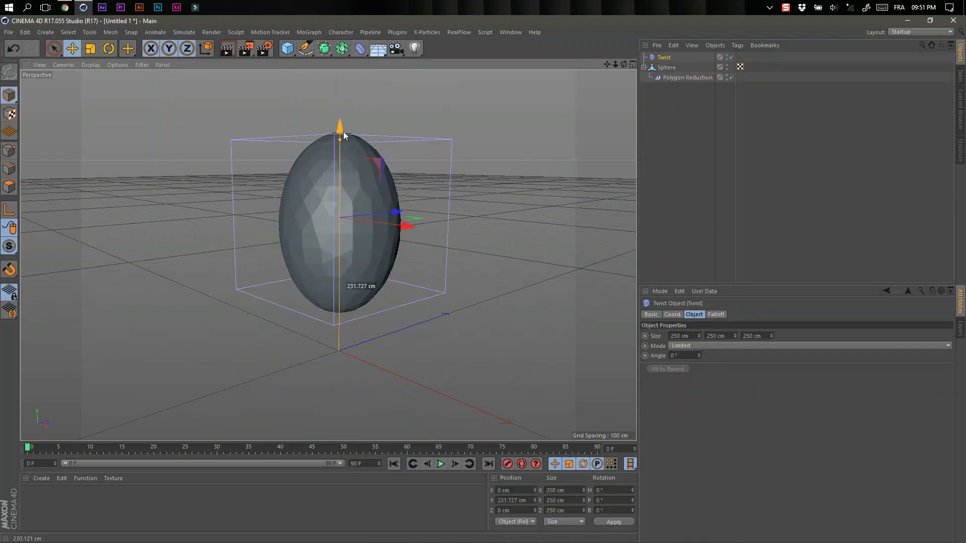
pyautogui.moveTo(665, 57); pyautogui.dragTo(666, 67)
pyautogui.moveTo(699, 356)
pyautogui.mouseDown()
pyautogui.moveTo(725, 356)
pyautogui.moveTo(699, 367)
pyautogui.mouseUp()
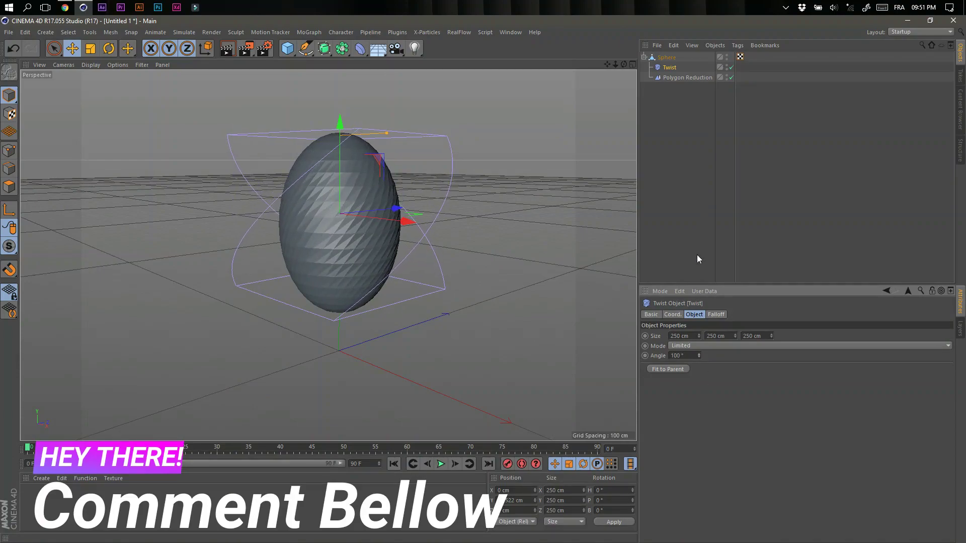
# - Lower the egg's polygon reduction strength to 25%
pyautogui.click(681, 75)
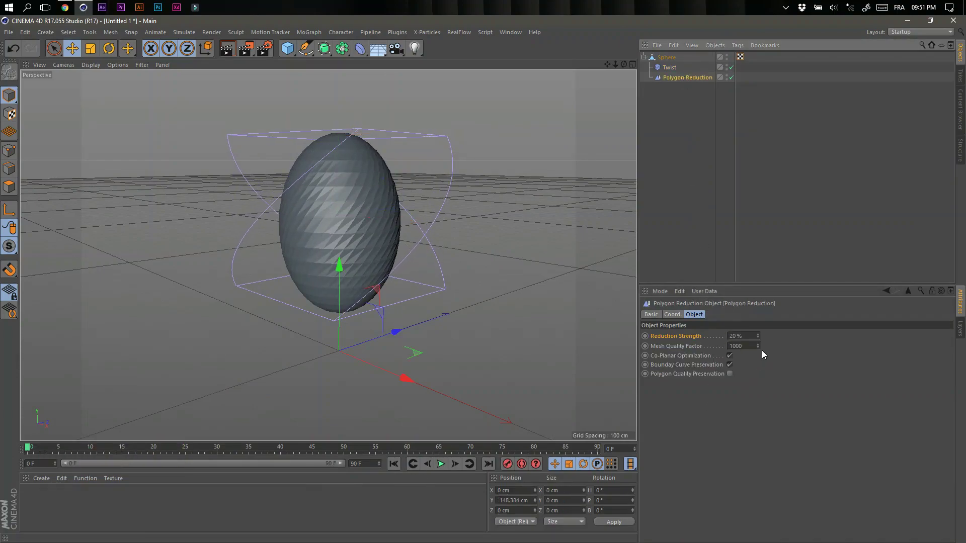
pyautogui.moveTo(758, 335); pyautogui.dragTo(756, 336)
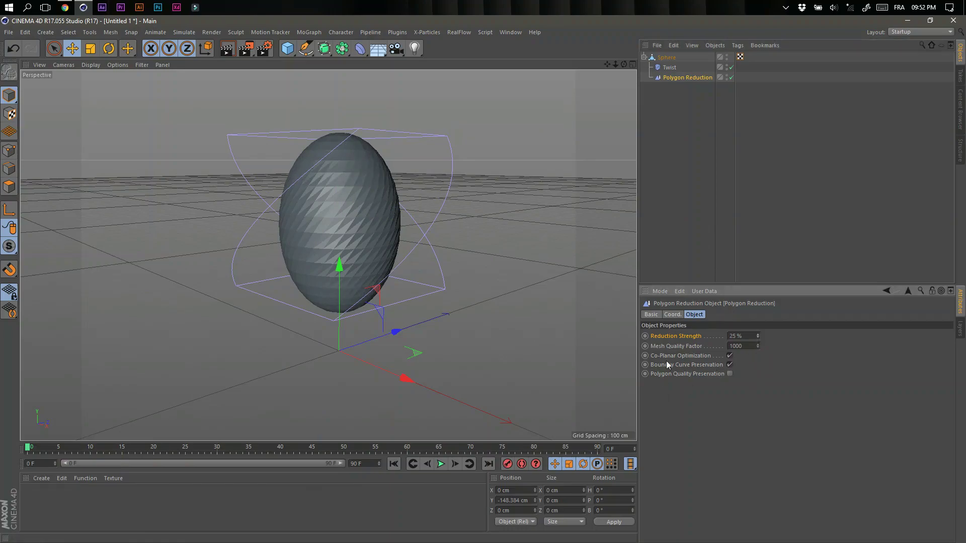
pyautogui.click(678, 140)
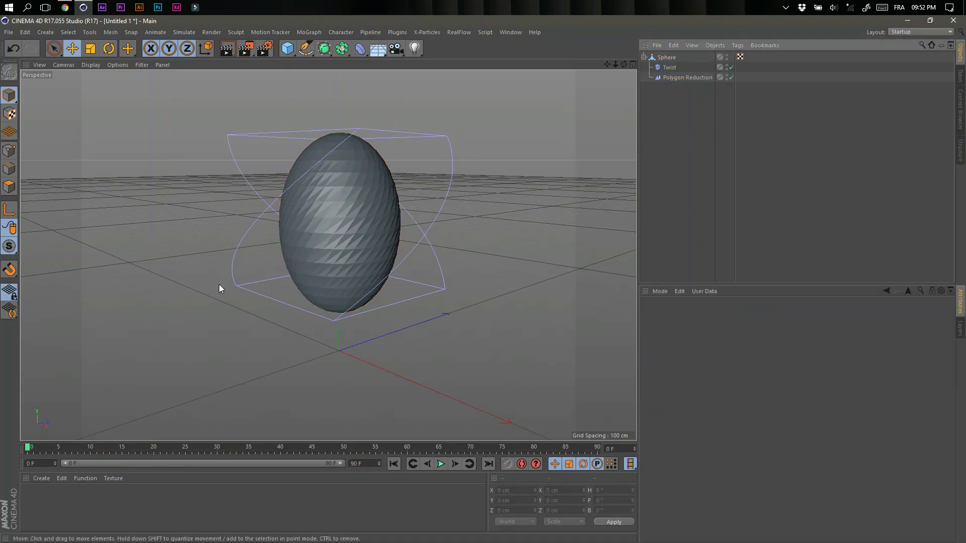
# - Add a cylinder trunk, radius 18.355 cm and height 59.857 cm, raised into the egg's base
pyautogui.click(288, 49)
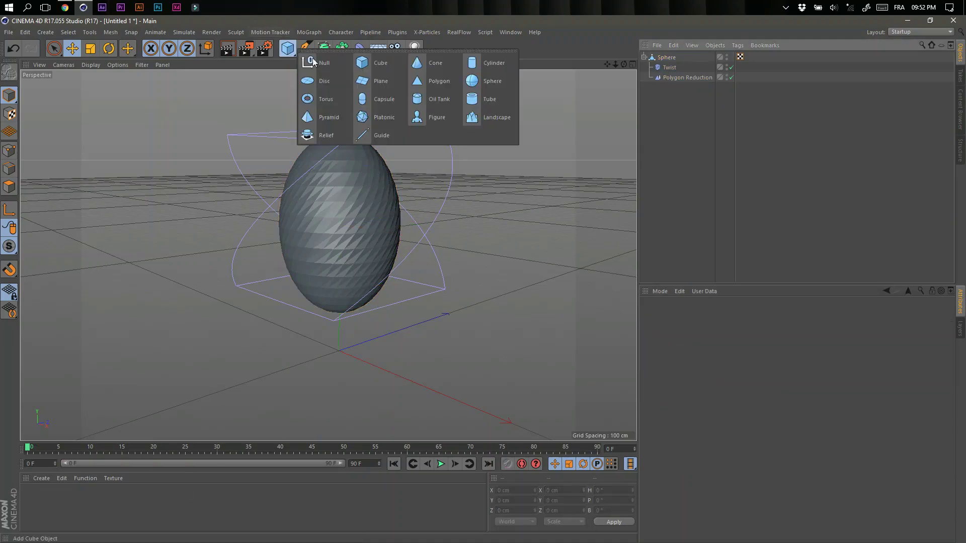
pyautogui.click(476, 61)
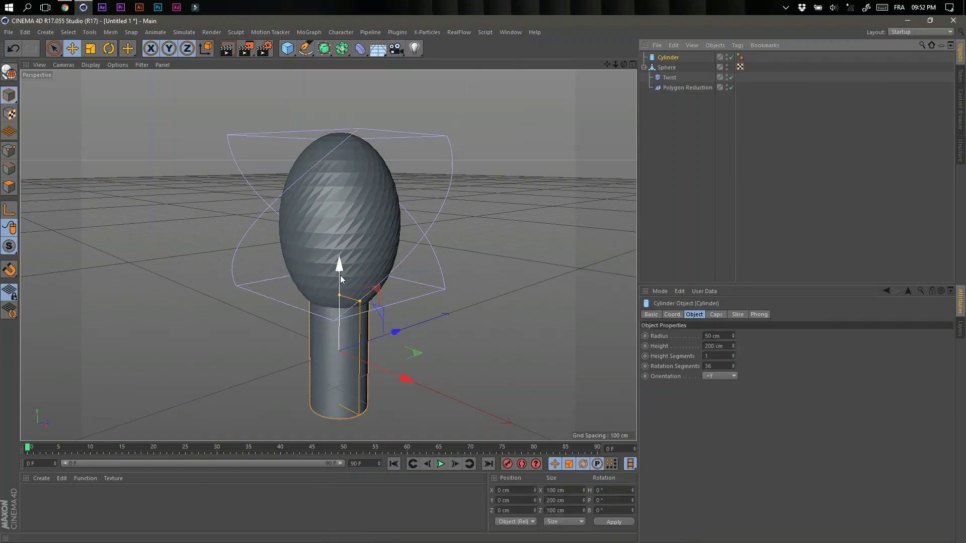
pyautogui.moveTo(340, 295); pyautogui.dragTo(339, 335)
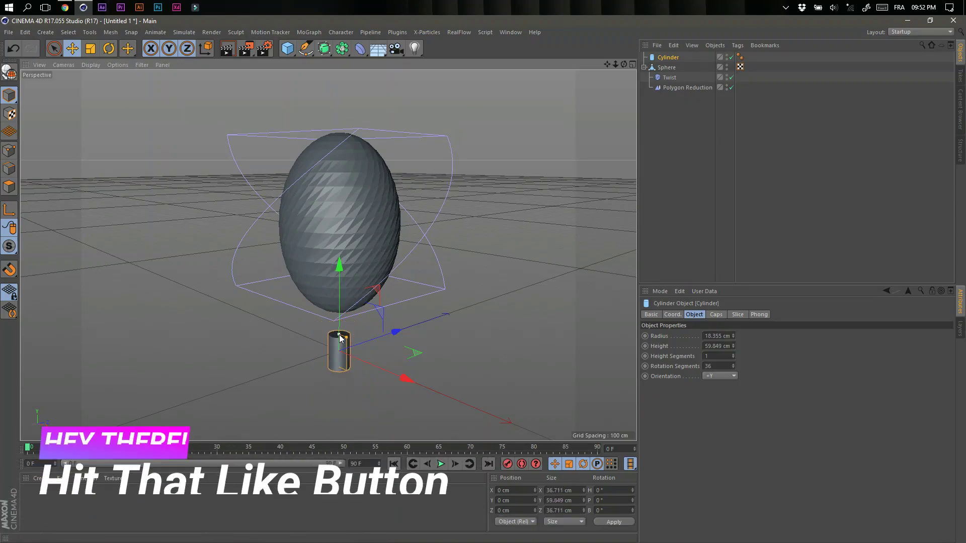
pyautogui.moveTo(341, 273); pyautogui.dragTo(340, 240)
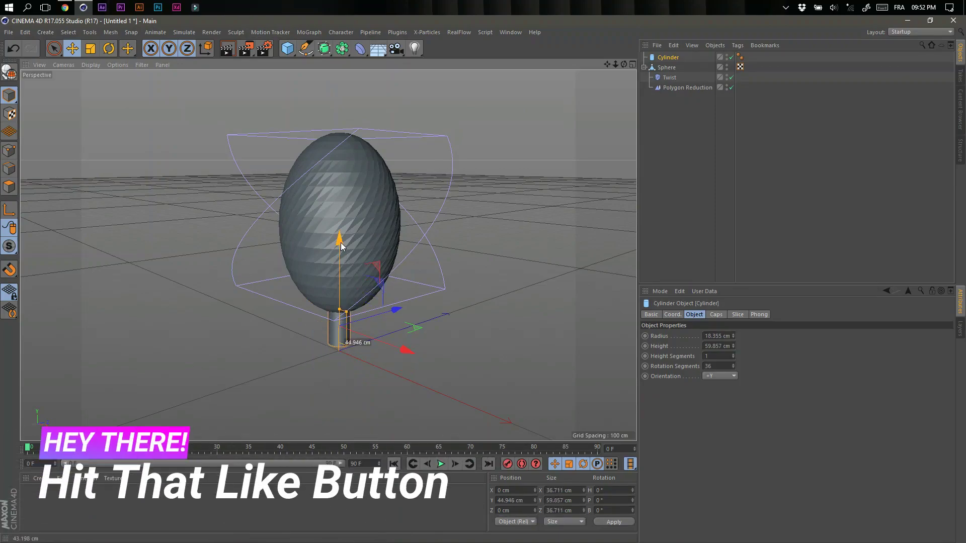
pyautogui.moveTo(624, 65); pyautogui.dragTo(612, 88)
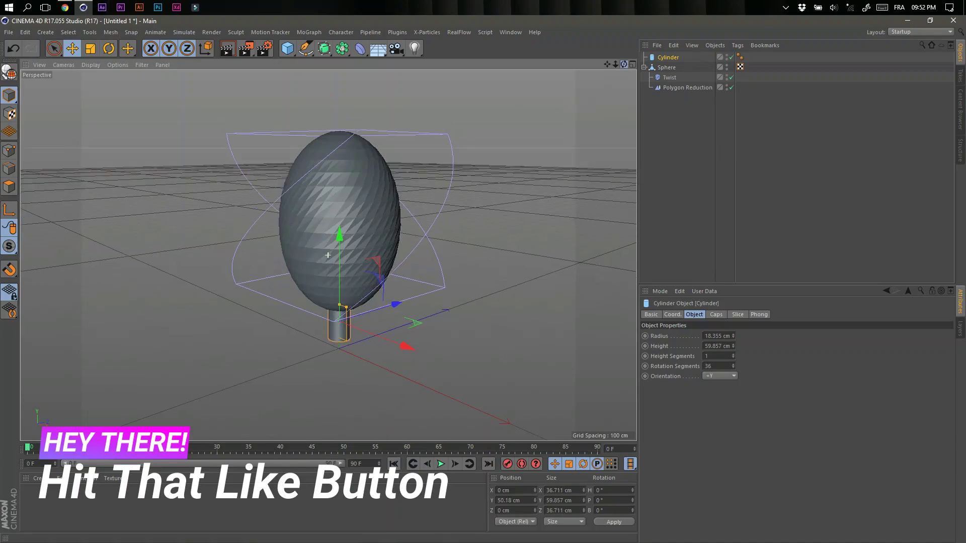
pyautogui.moveTo(327, 255); pyautogui.dragTo(327, 256)
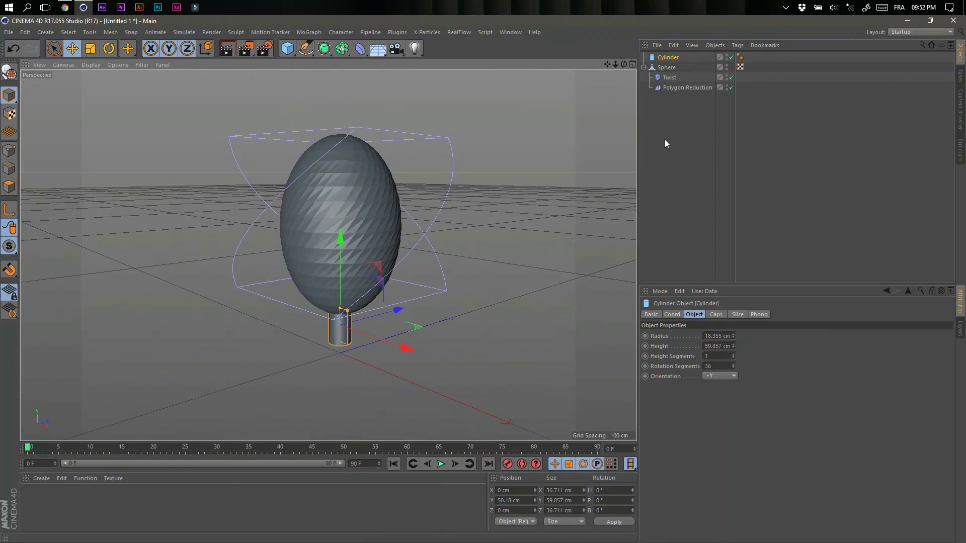
# - Remove the Cylinder's Phong tag, make it editable, and parent a second Polygon Reduction under it
pyautogui.click(361, 53)
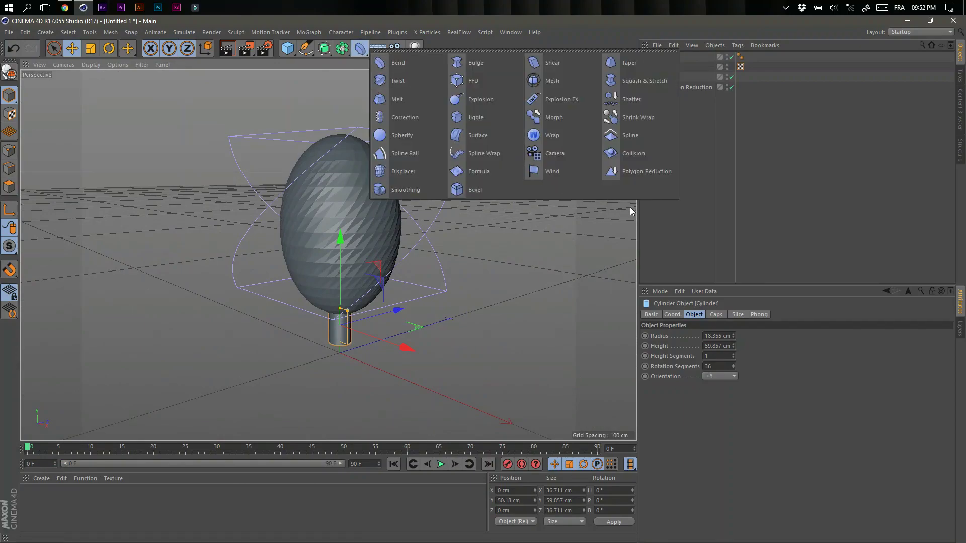
pyautogui.click(634, 170)
pyautogui.click(666, 68)
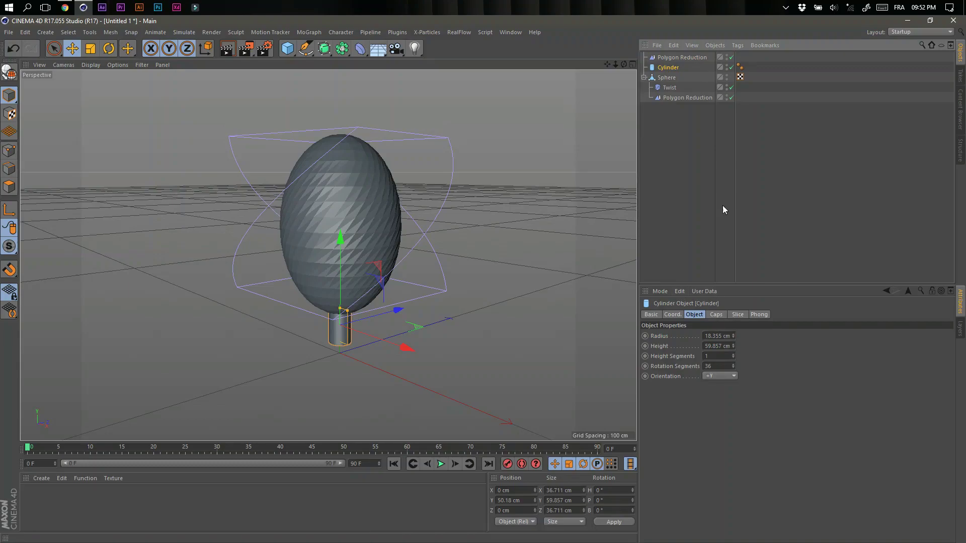
pyautogui.click(740, 67)
pyautogui.press('Delete')
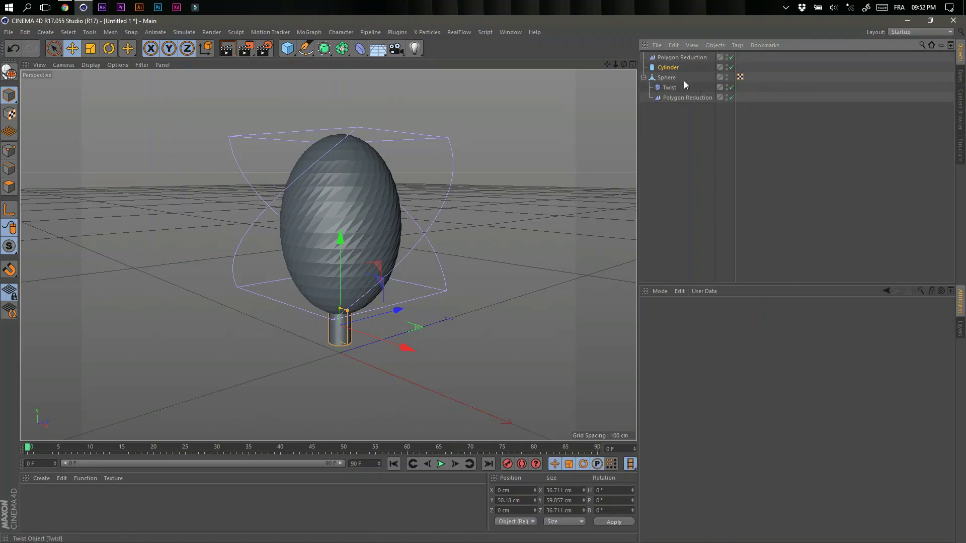
pyautogui.click(674, 68)
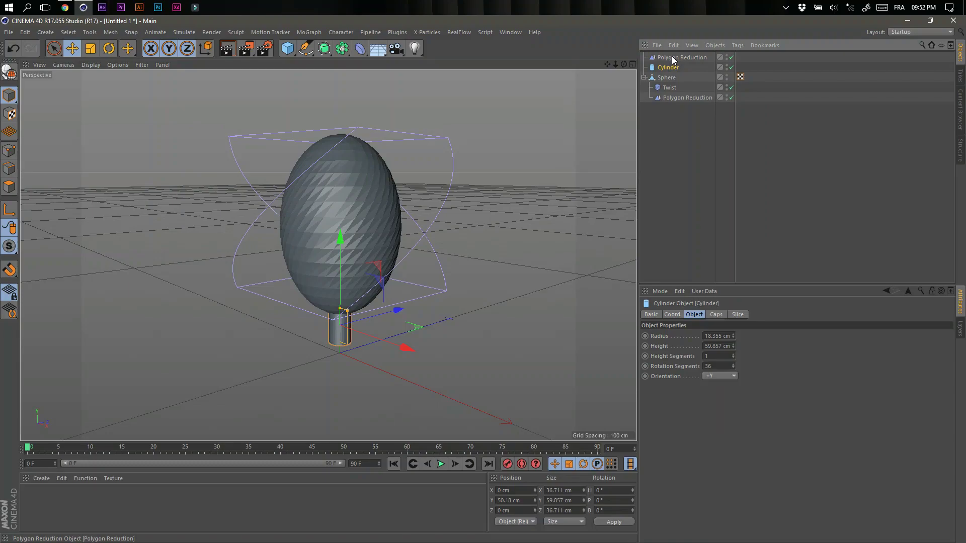
pyautogui.press('c')
pyautogui.moveTo(675, 65); pyautogui.dragTo(674, 67)
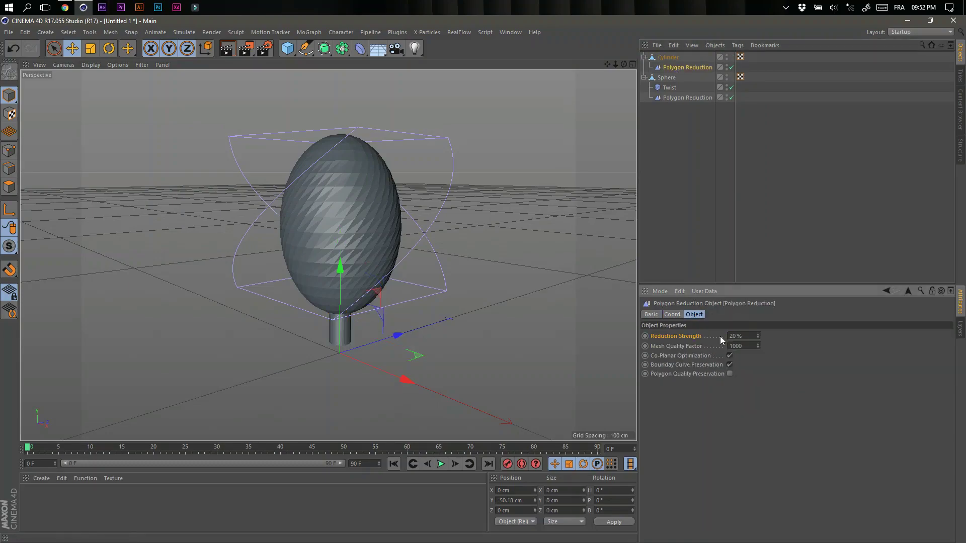
# - Add a Twist deformer to the Cylinder trunk with a 100° angle
pyautogui.press('o')
pyautogui.moveTo(361, 49); pyautogui.dragTo(401, 86)
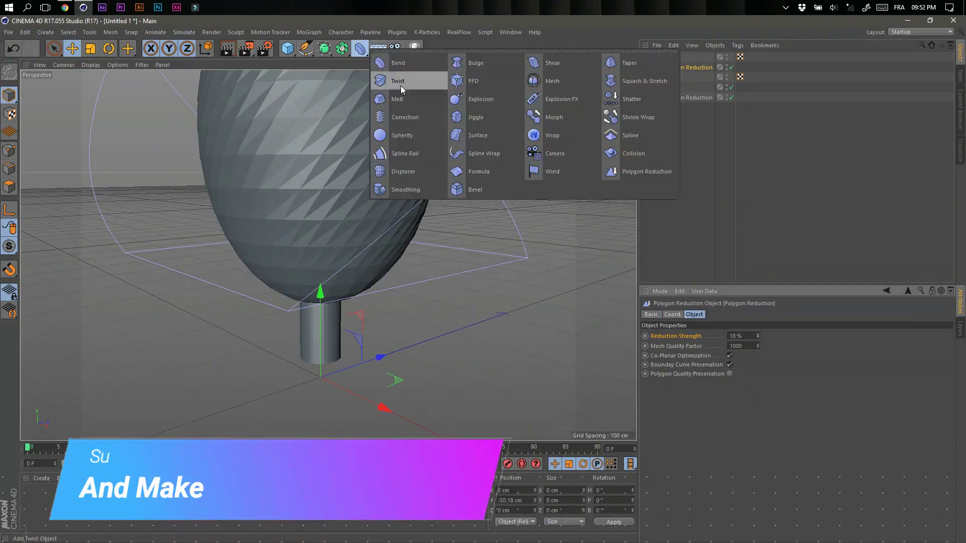
pyautogui.moveTo(666, 69); pyautogui.dragTo(665, 69)
pyautogui.moveTo(699, 356); pyautogui.dragTo(702, 409)
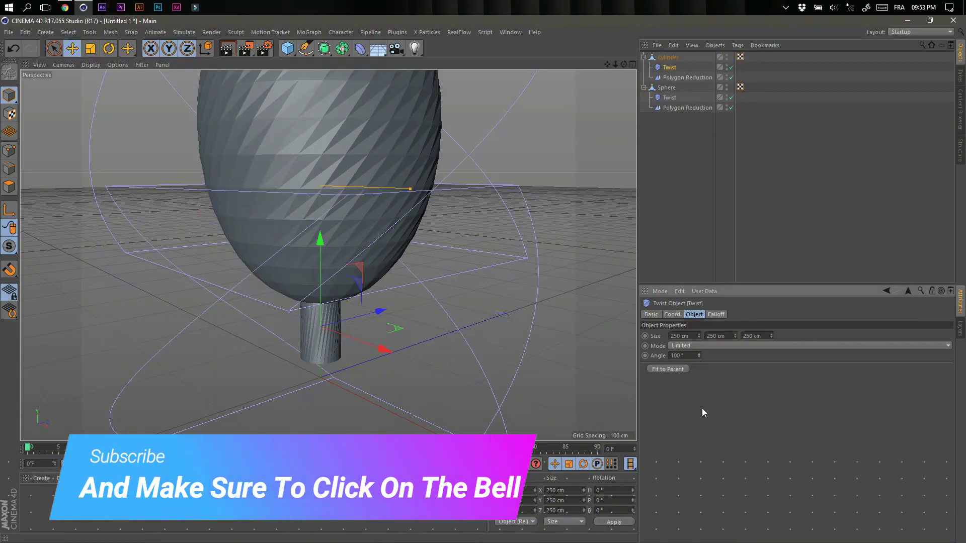
pyautogui.press('o')
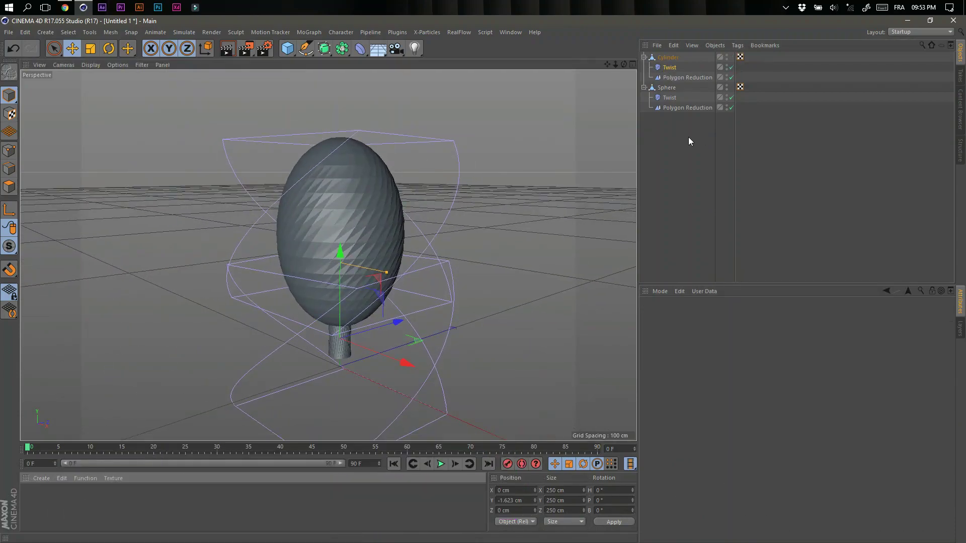
pyautogui.click(688, 137)
# - Add a plane and scale it up into a 27387 cm floor
pyautogui.moveTo(287, 48); pyautogui.dragTo(376, 68)
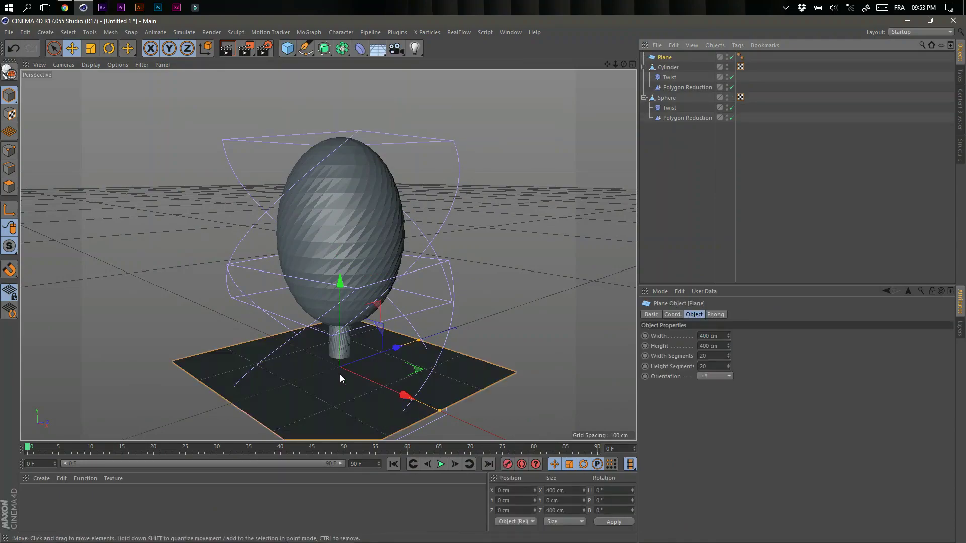
pyautogui.click(95, 48)
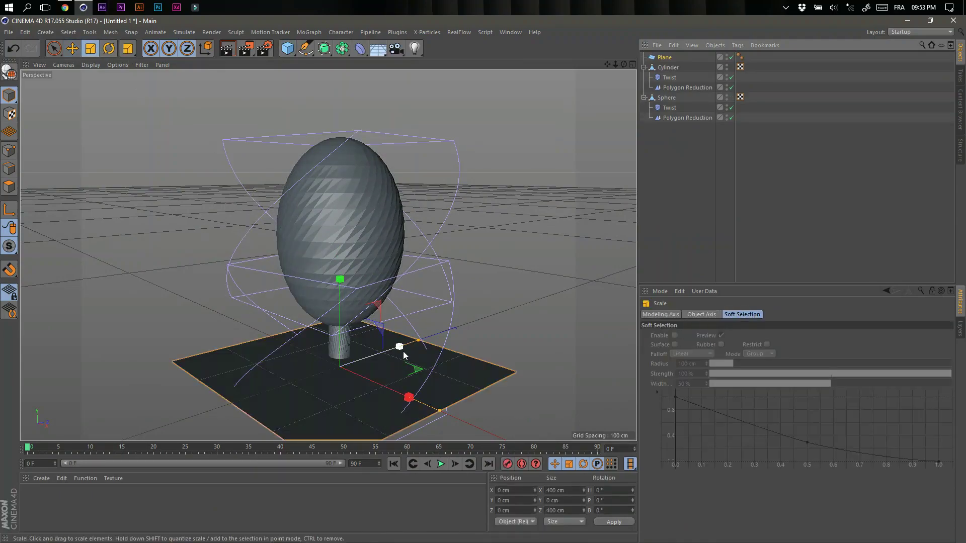
pyautogui.moveTo(399, 345); pyautogui.dragTo(597, 273)
pyautogui.moveTo(387, 337); pyautogui.dragTo(400, 354)
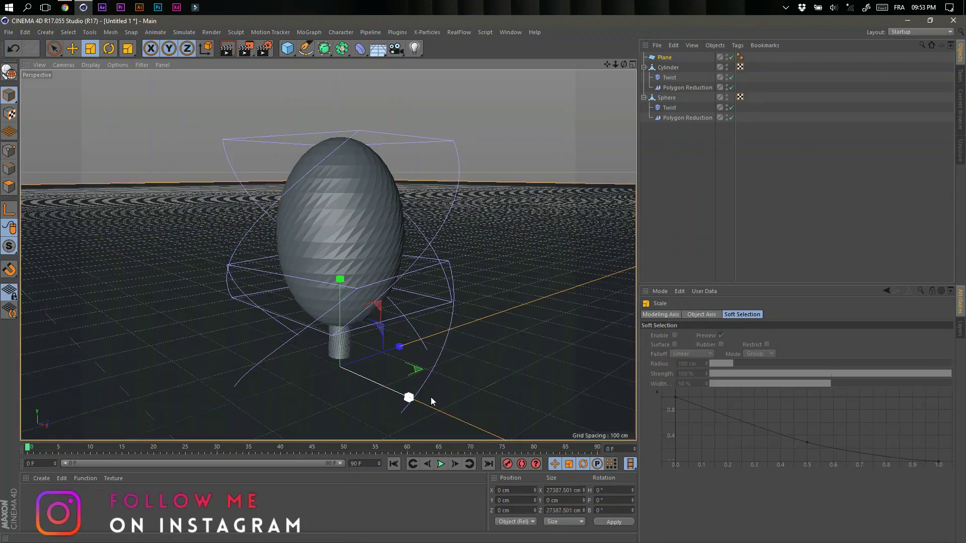
# - Select the Sphere and Cylinder and move them down about 17 cm together
pyautogui.click(674, 151)
pyautogui.click(665, 98)
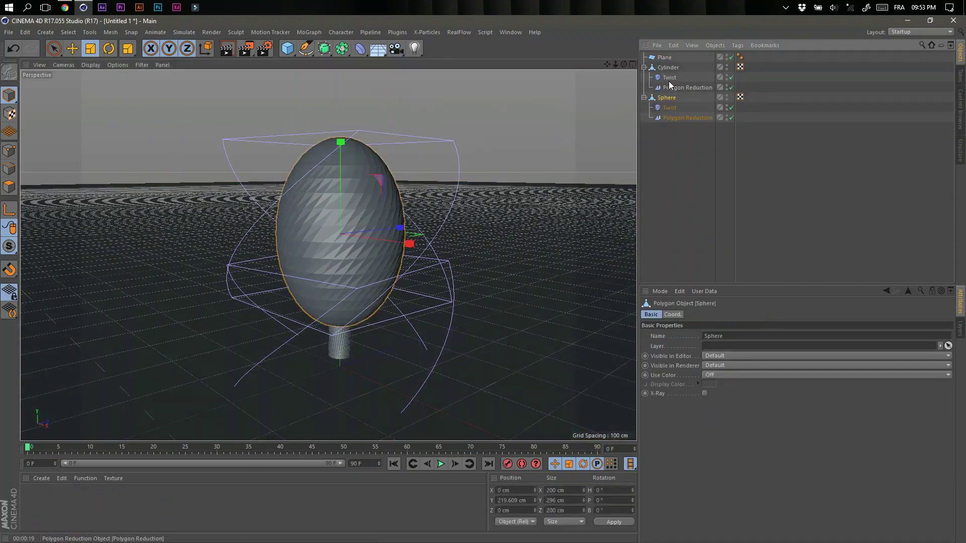
pyautogui.keyDown('ctrl'); pyautogui.click(668, 68); pyautogui.keyUp('ctrl')
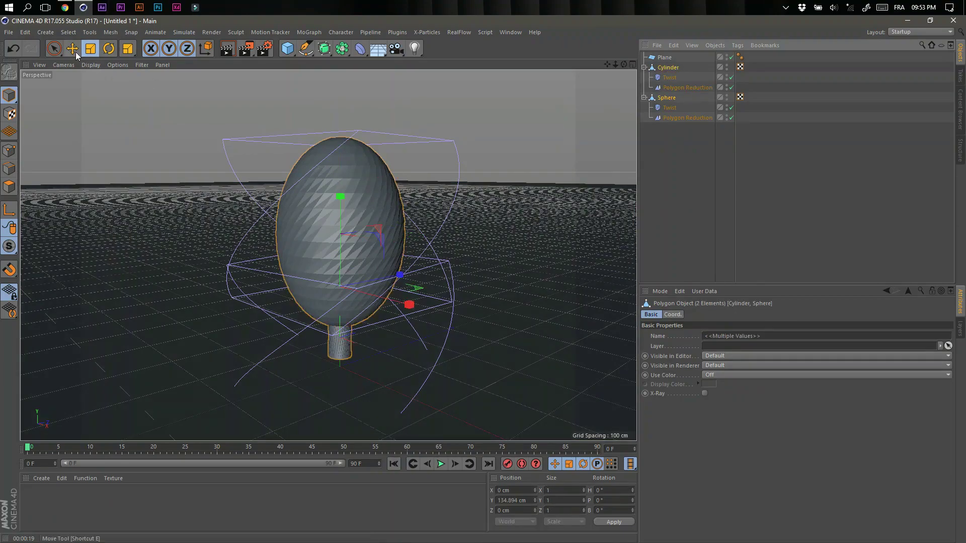
pyautogui.click(74, 51)
pyautogui.moveTo(341, 200); pyautogui.dragTo(344, 213)
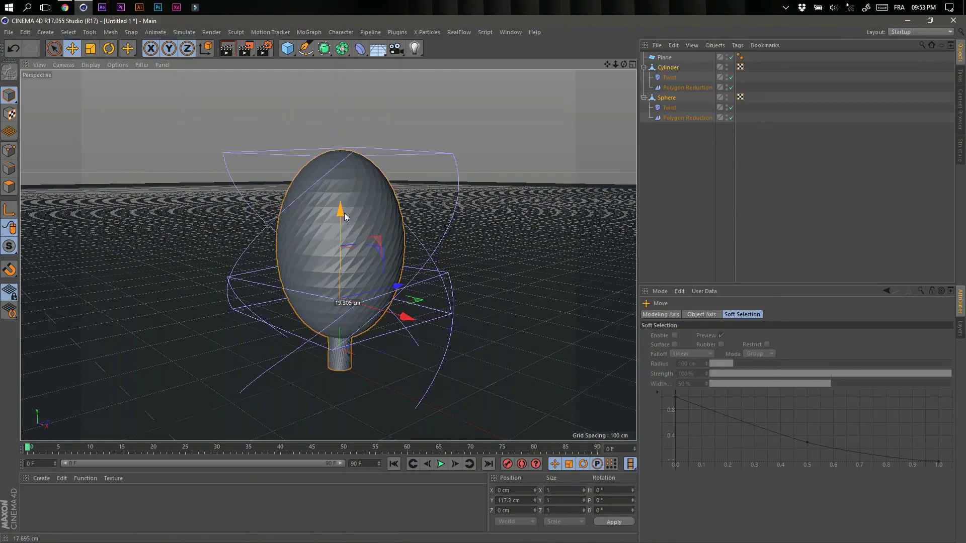
pyautogui.click(701, 162)
# - Create material Mat with reflectance off, a green colour and a 5% Fresnel colour texture
pyautogui.doubleClick(204, 493)
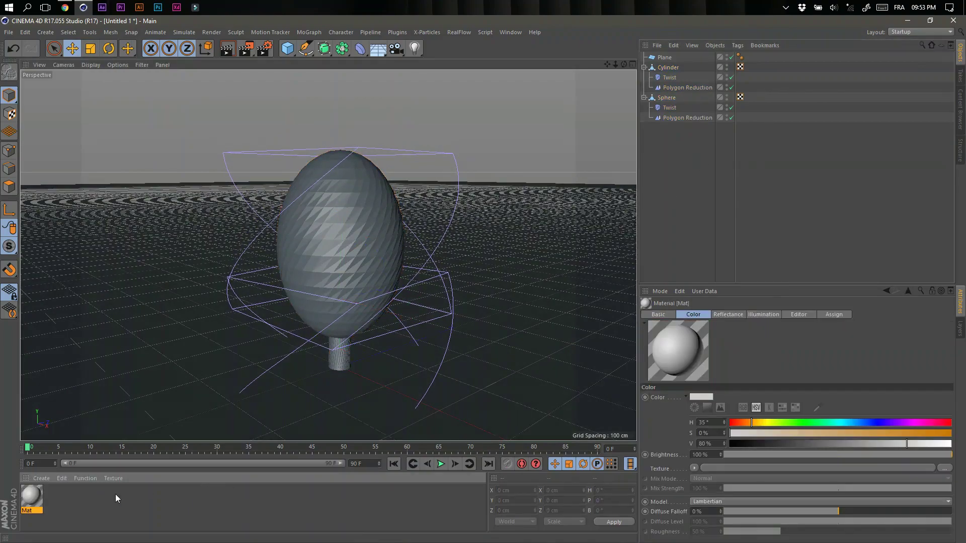
pyautogui.doubleClick(32, 497)
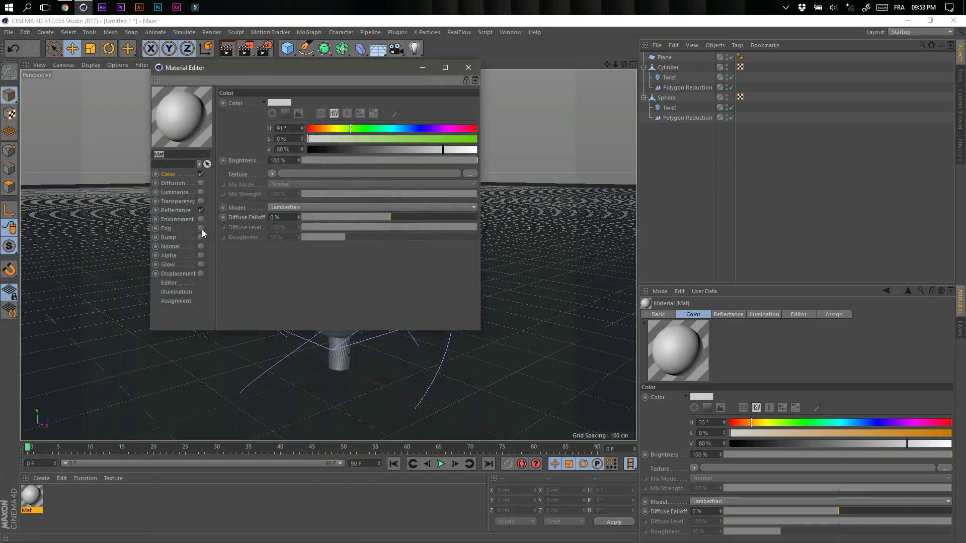
pyautogui.click(201, 210)
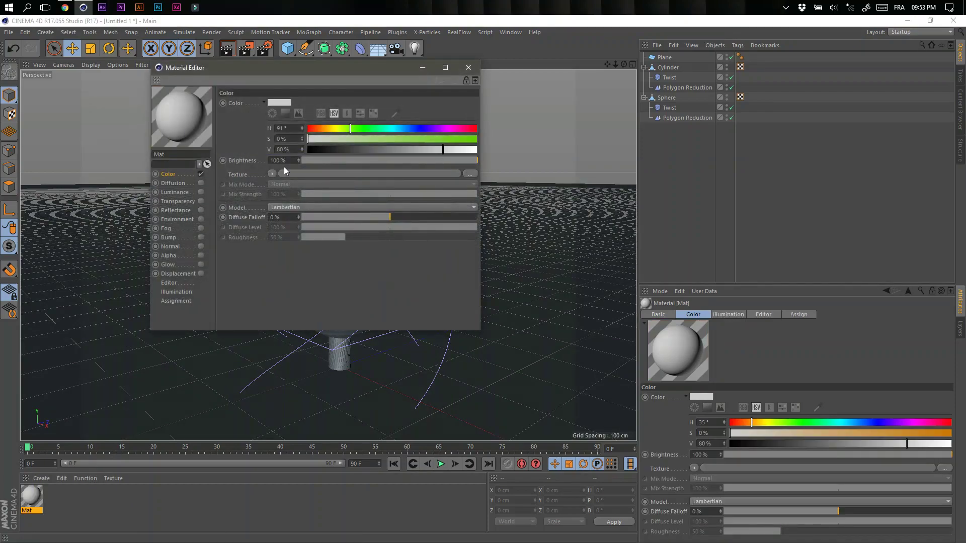
pyautogui.click(351, 129)
pyautogui.moveTo(403, 139)
pyautogui.mouseDown()
pyautogui.moveTo(436, 144)
pyautogui.moveTo(419, 149)
pyautogui.mouseUp()
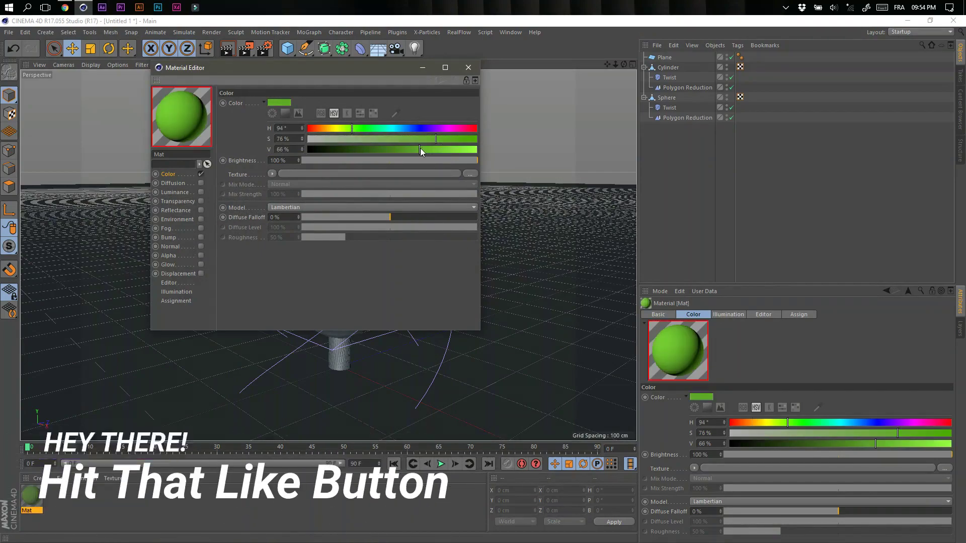
pyautogui.click(273, 174)
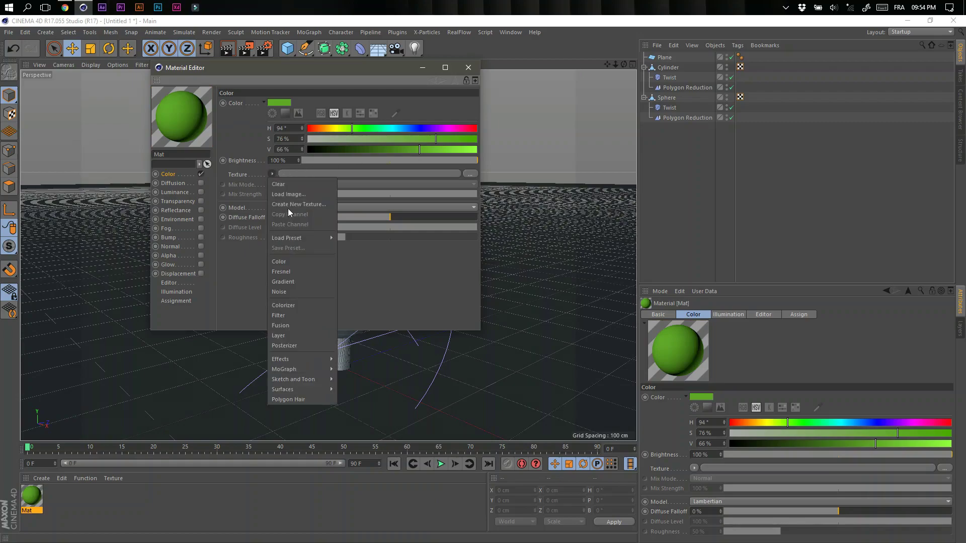
pyautogui.click(279, 272)
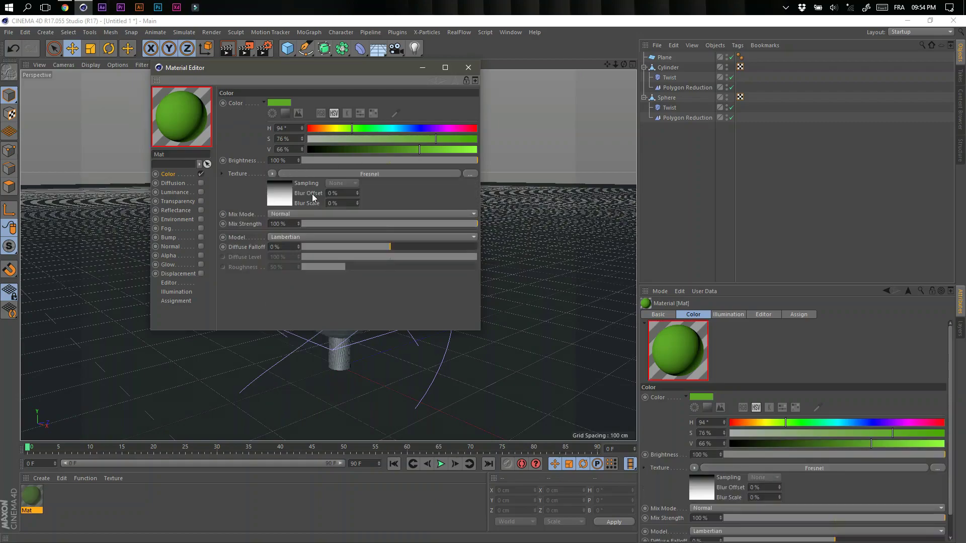
pyautogui.click(287, 224)
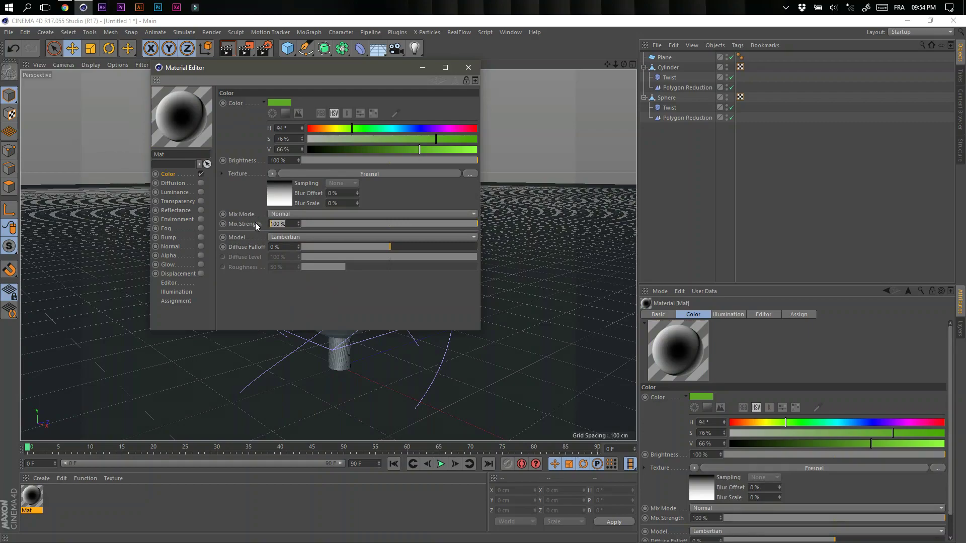
pyautogui.write('5')
pyautogui.press('Return')
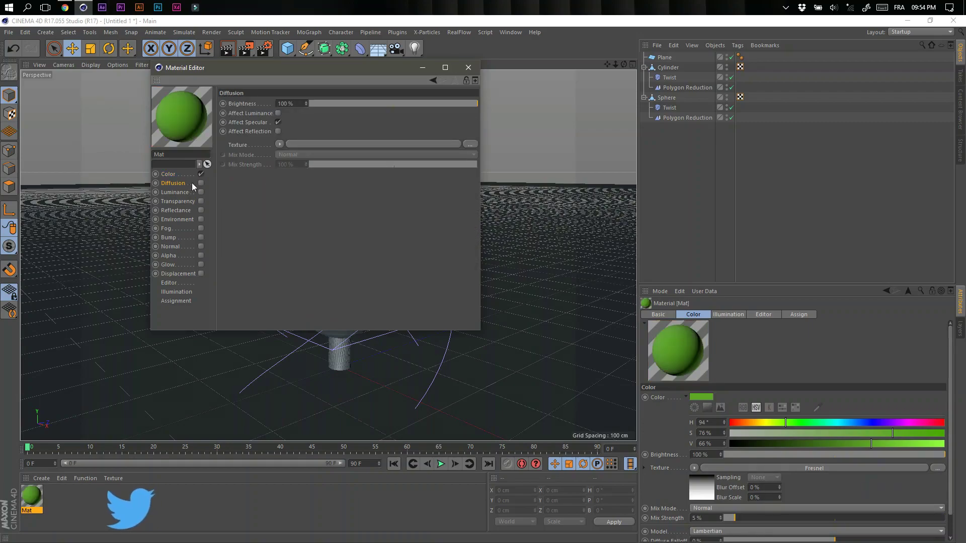
# - Add a Noise shader to Mat's diffusion channel with 5% global scale
pyautogui.click(190, 183)
pyautogui.click(279, 144)
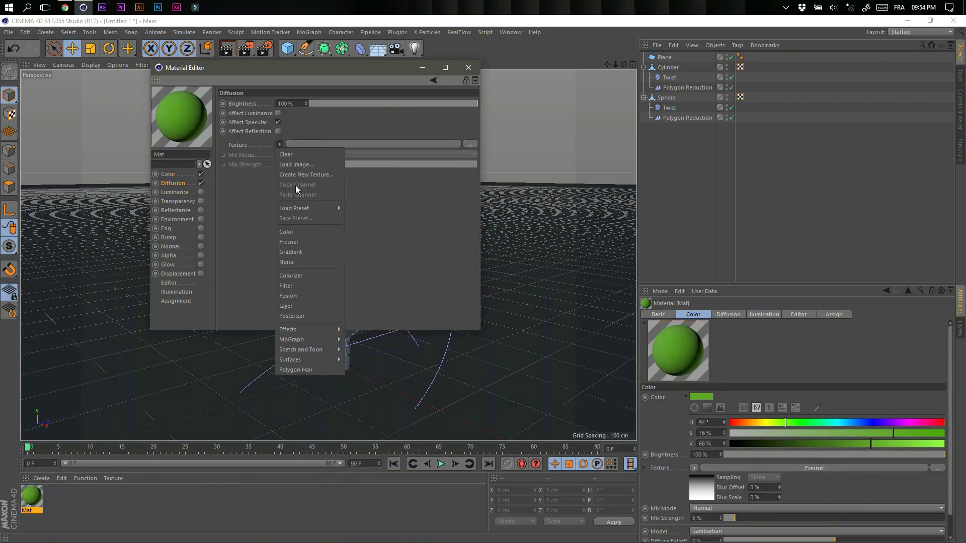
pyautogui.click(291, 263)
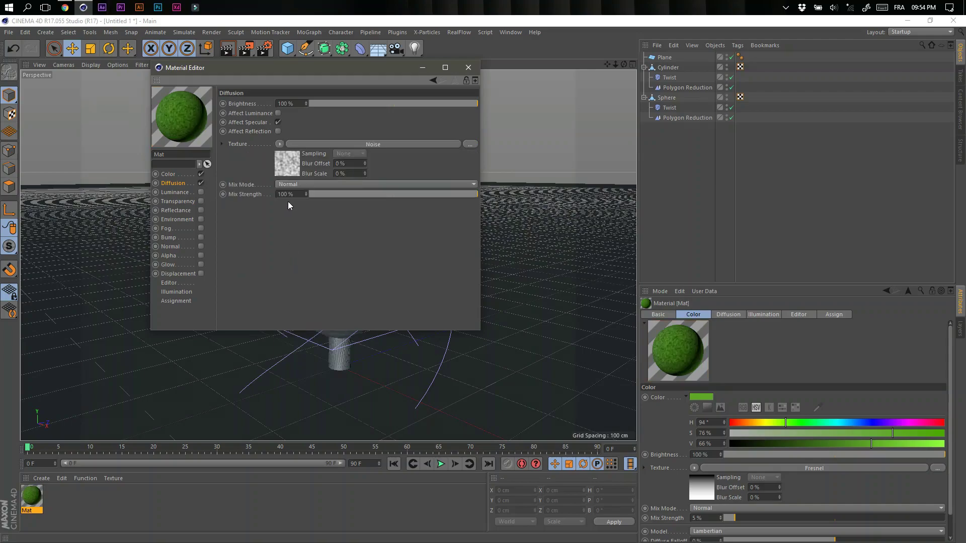
pyautogui.moveTo(297, 194); pyautogui.dragTo(274, 195)
pyautogui.click(288, 164)
pyautogui.write('5')
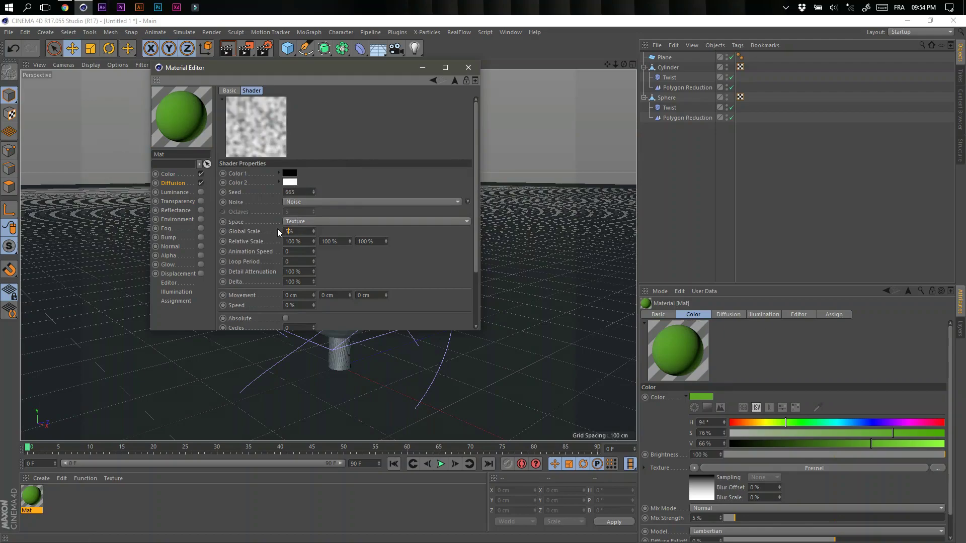
pyautogui.press('Return')
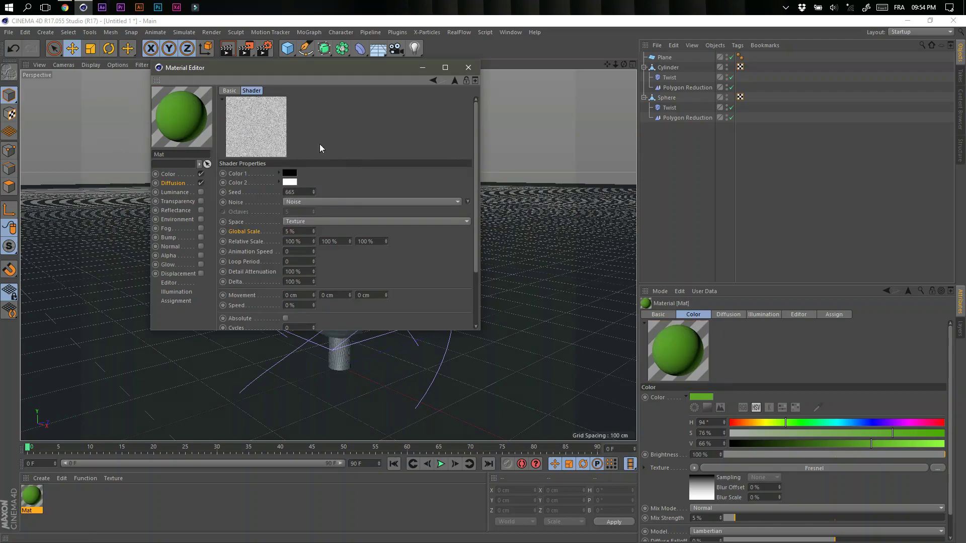
# - Create material Mat.1 with an orange colour and a 5% Fresnel colour texture
pyautogui.click(473, 68)
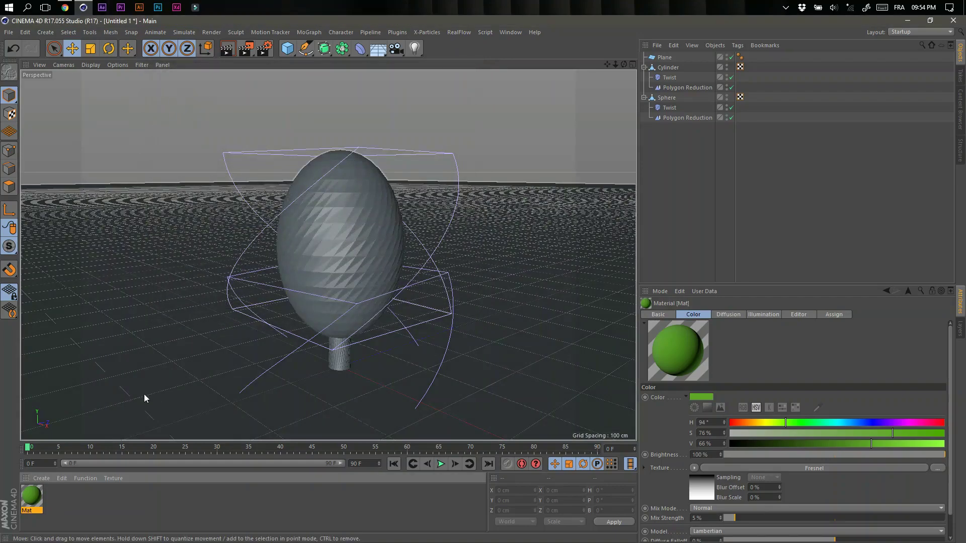
pyautogui.doubleClick(65, 498)
pyautogui.doubleClick(31, 498)
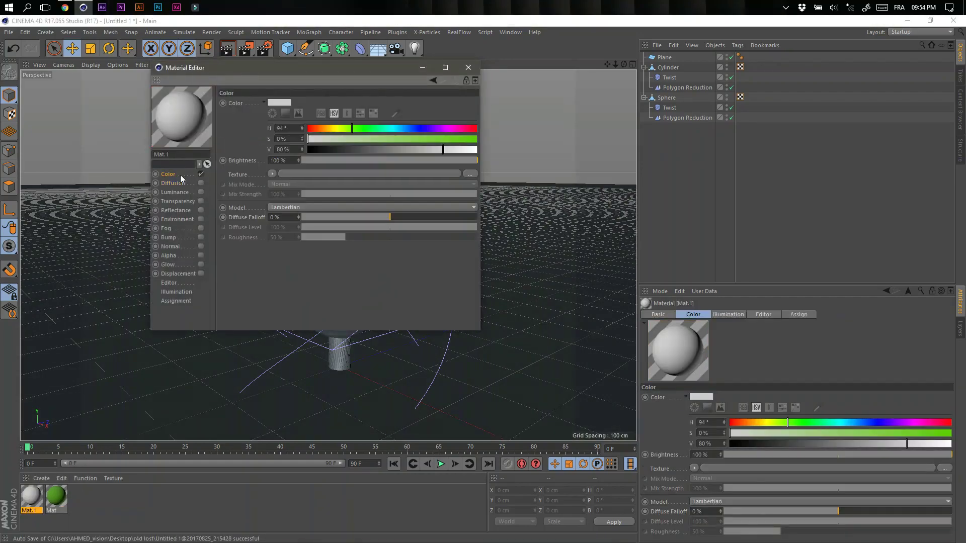
pyautogui.click(322, 128)
pyautogui.click(421, 138)
pyautogui.click(272, 173)
pyautogui.click(302, 280)
pyautogui.write('5')
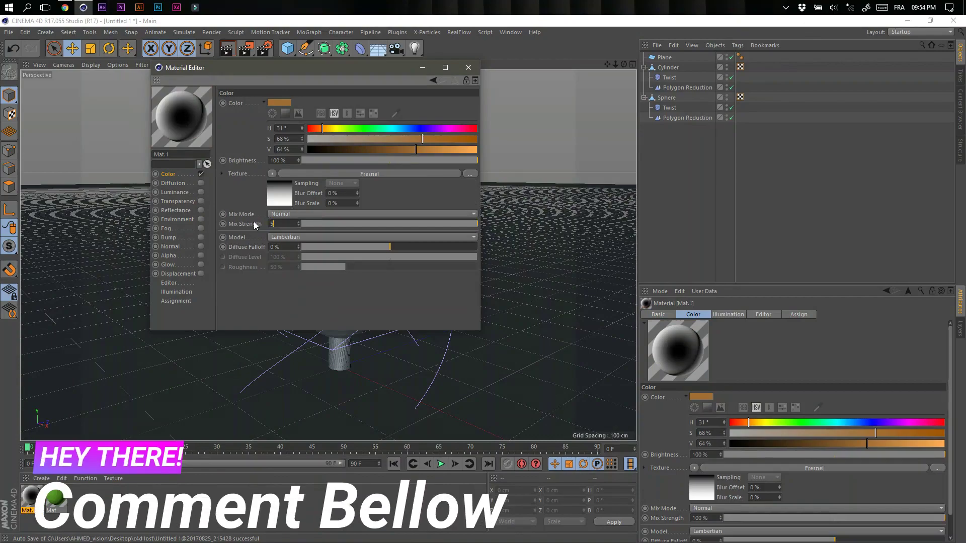
# - Enable Mat.1's diffusion channel with a Noise shader
pyautogui.click(201, 183)
pyautogui.click(271, 173)
pyautogui.click(289, 252)
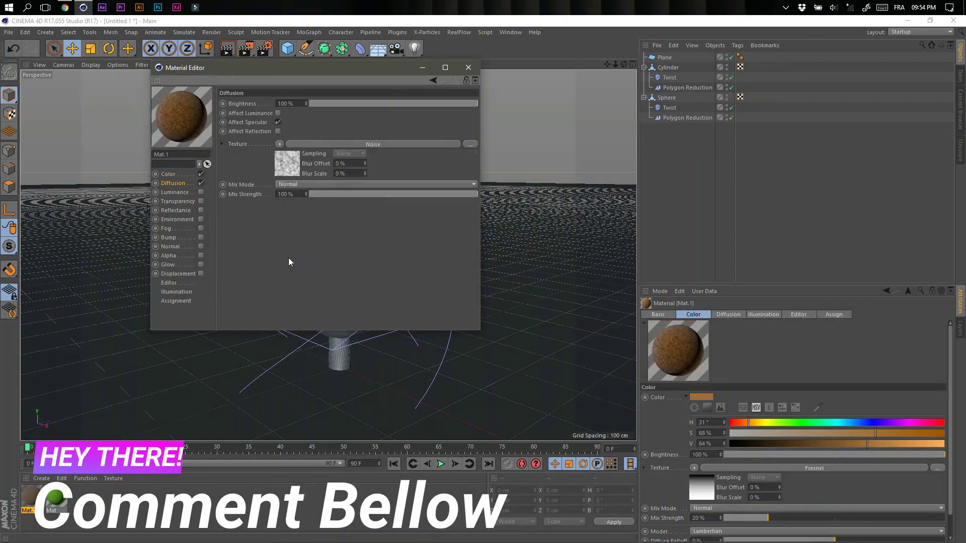
pyautogui.click(284, 158)
pyautogui.click(173, 183)
pyautogui.click(278, 187)
pyautogui.click(468, 68)
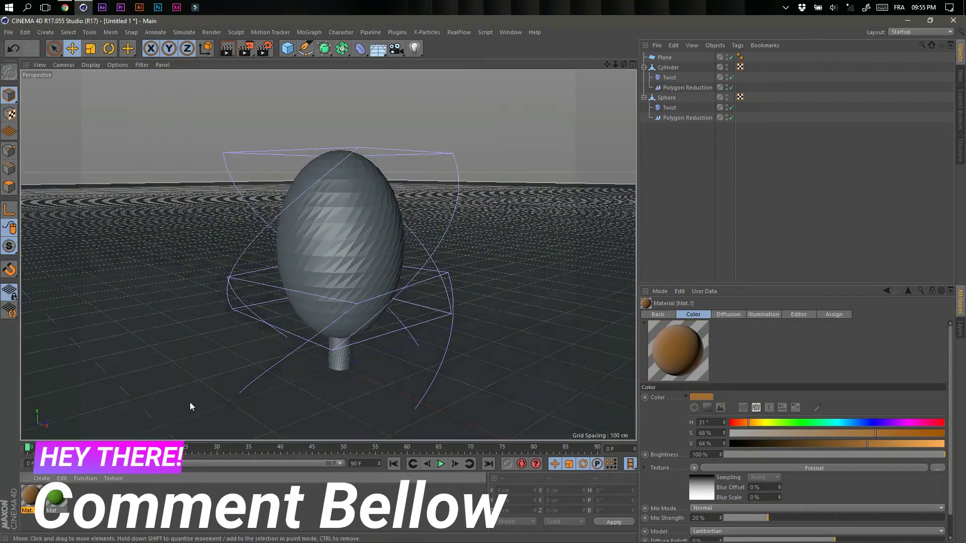
# - Apply Mat to the Sphere canopy and Mat.1 to the Cylinder trunk
pyautogui.moveTo(57, 498); pyautogui.dragTo(290, 367)
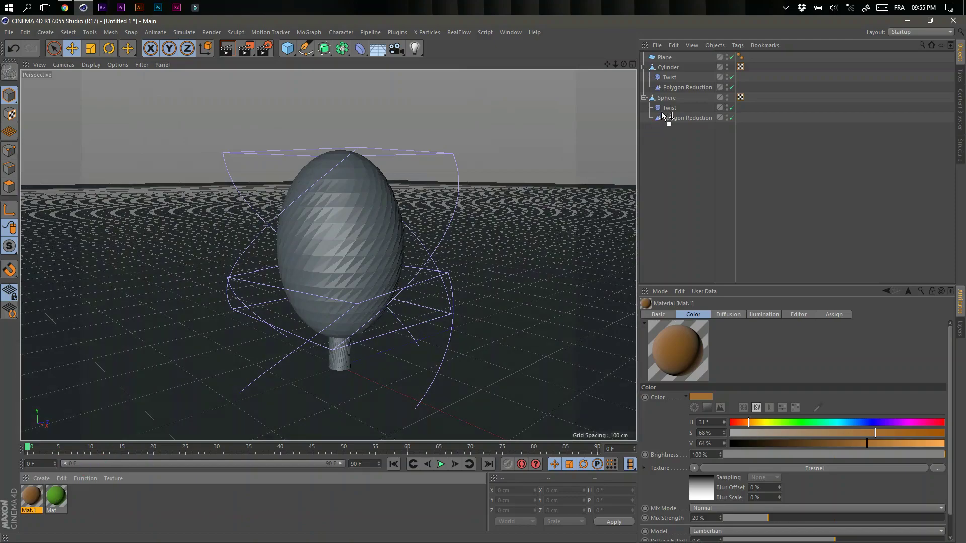
pyautogui.moveTo(597, 199); pyautogui.dragTo(670, 98)
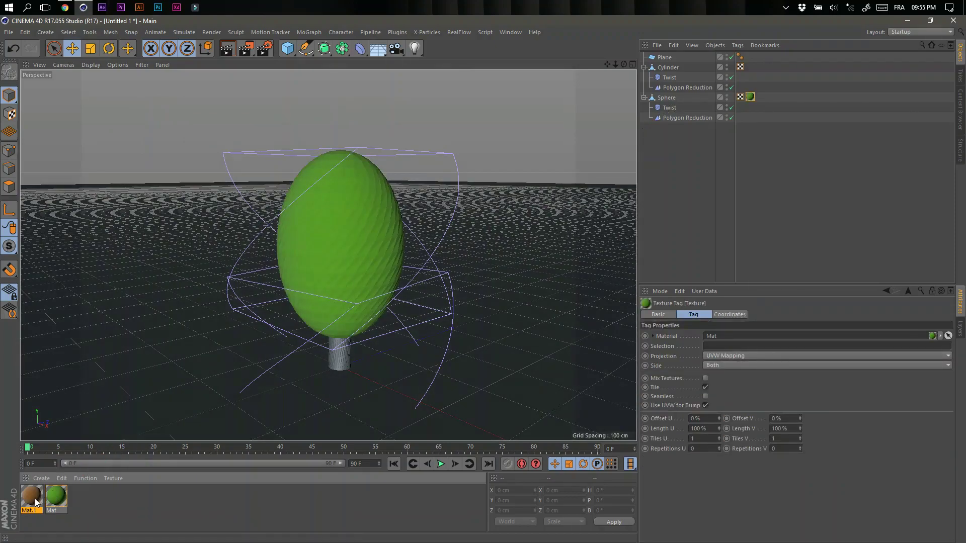
pyautogui.moveTo(37, 502); pyautogui.dragTo(677, 68)
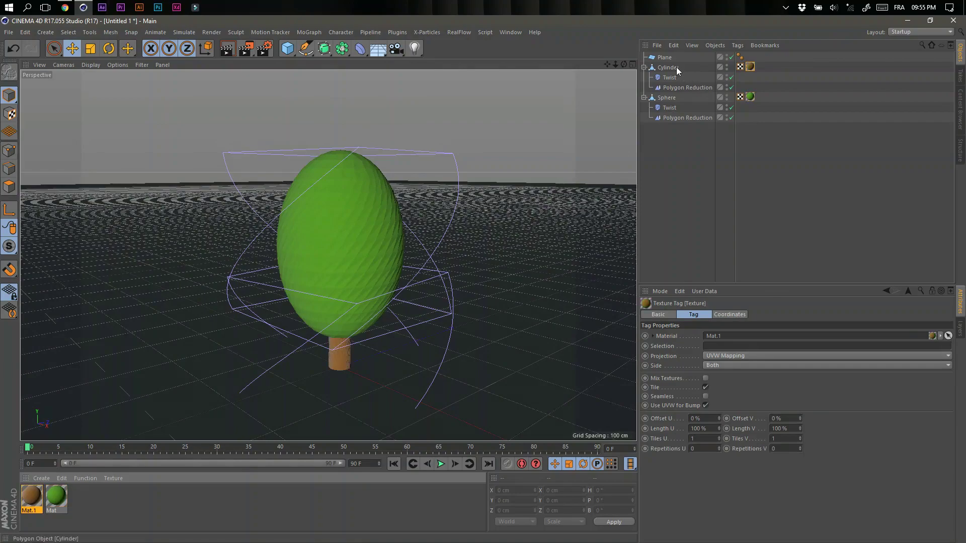
pyautogui.click(380, 51)
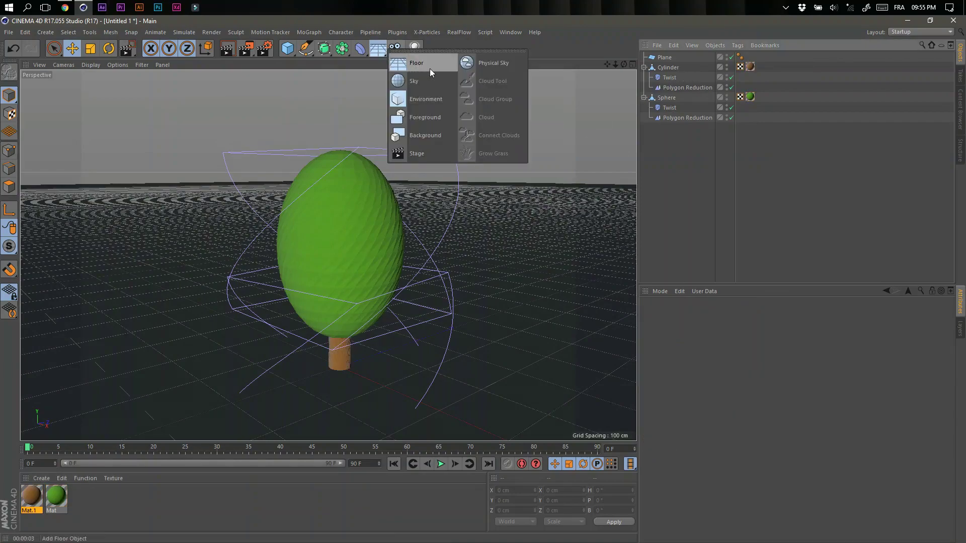
# - Add a Physical Sky and draw an interactive render region around the tree
pyautogui.click(481, 63)
pyautogui.doubleClick(652, 57)
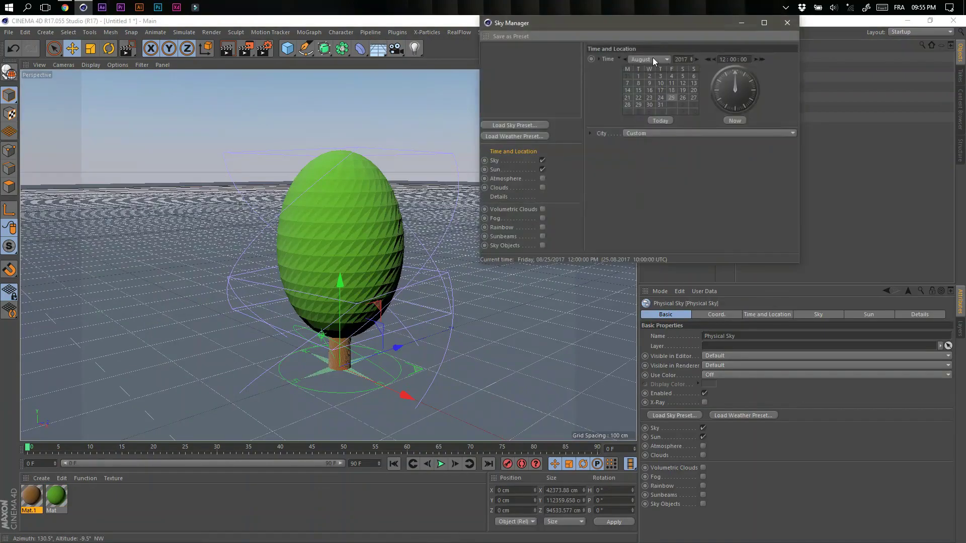
pyautogui.click(787, 23)
pyautogui.moveTo(275, 108); pyautogui.dragTo(409, 402)
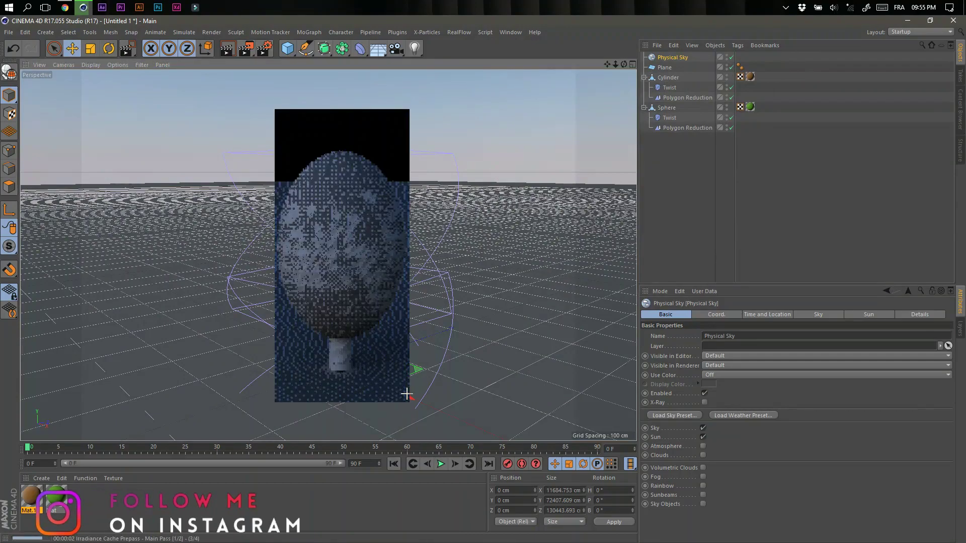